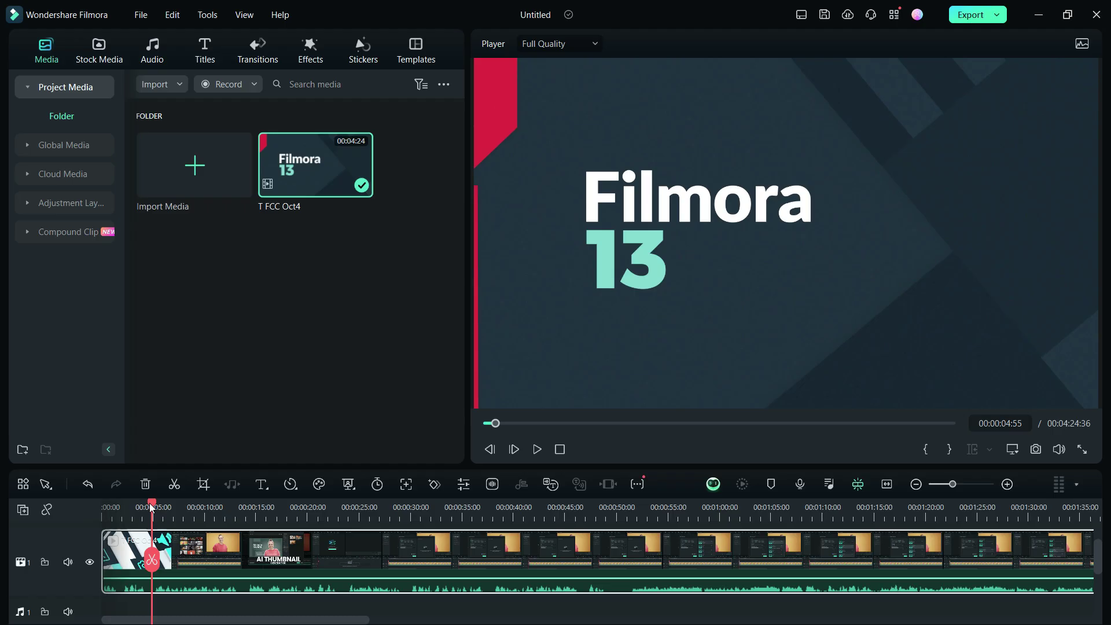
# - Scrub the playhead across the 4:24 T FCC Oct4 clip to preview it at 32x
pyautogui.moveTo(149, 515); pyautogui.dragTo(536, 498)
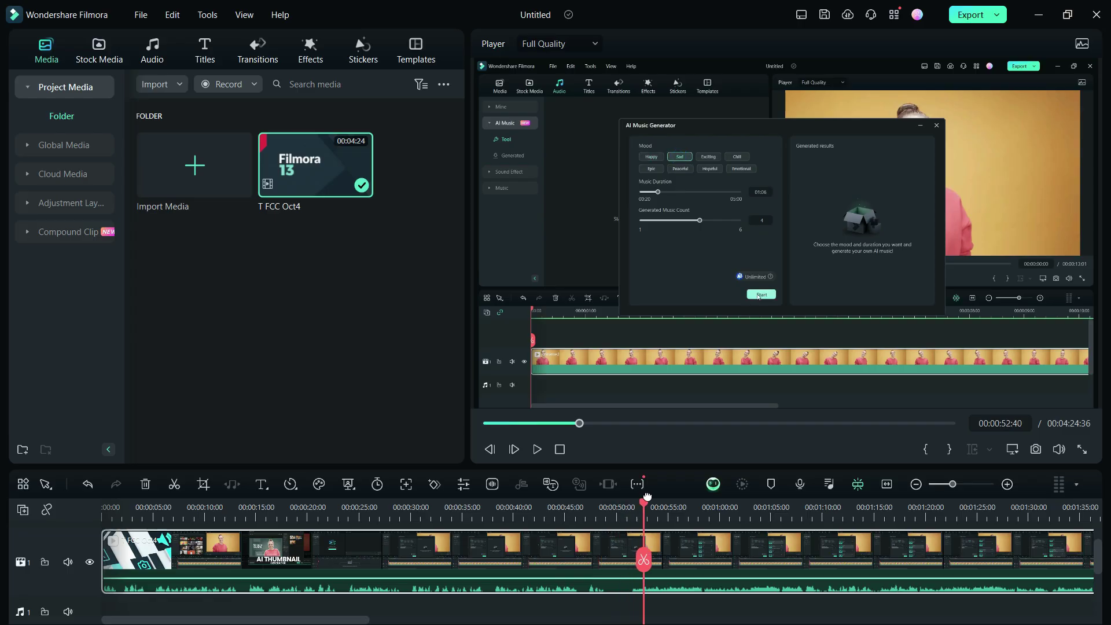
pyautogui.moveTo(648, 496); pyautogui.dragTo(1081, 497)
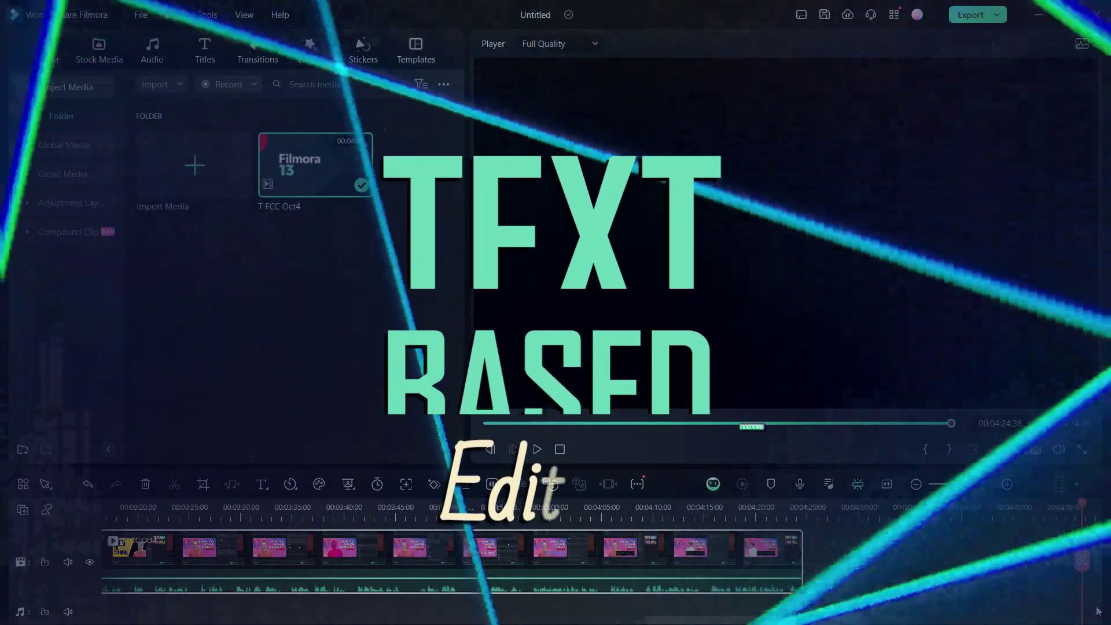
pyautogui.scroll(15, 1097, 611)
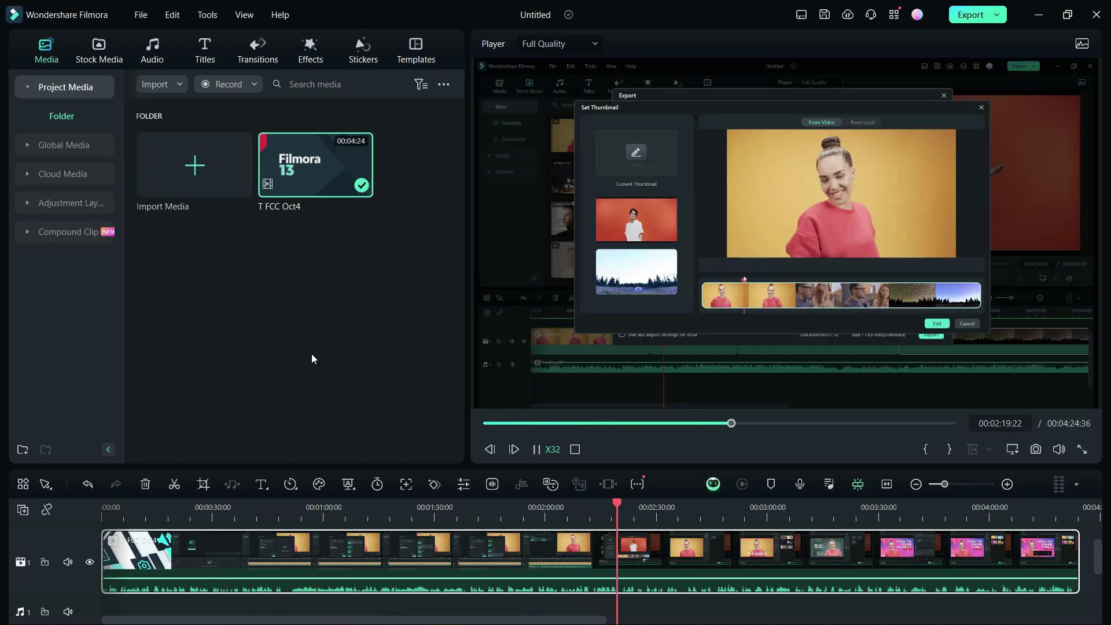
# - Change the preview speed with J, check the clip's options, then head to Tools for AI Text Based Editing
pyautogui.press('j')
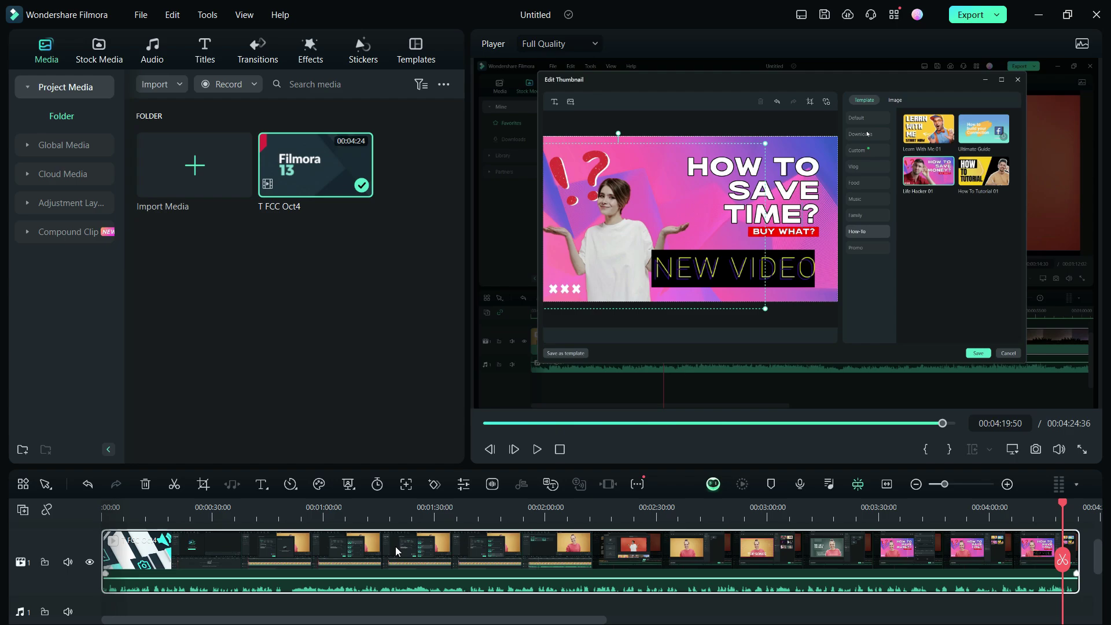
pyautogui.rightClick(395, 550)
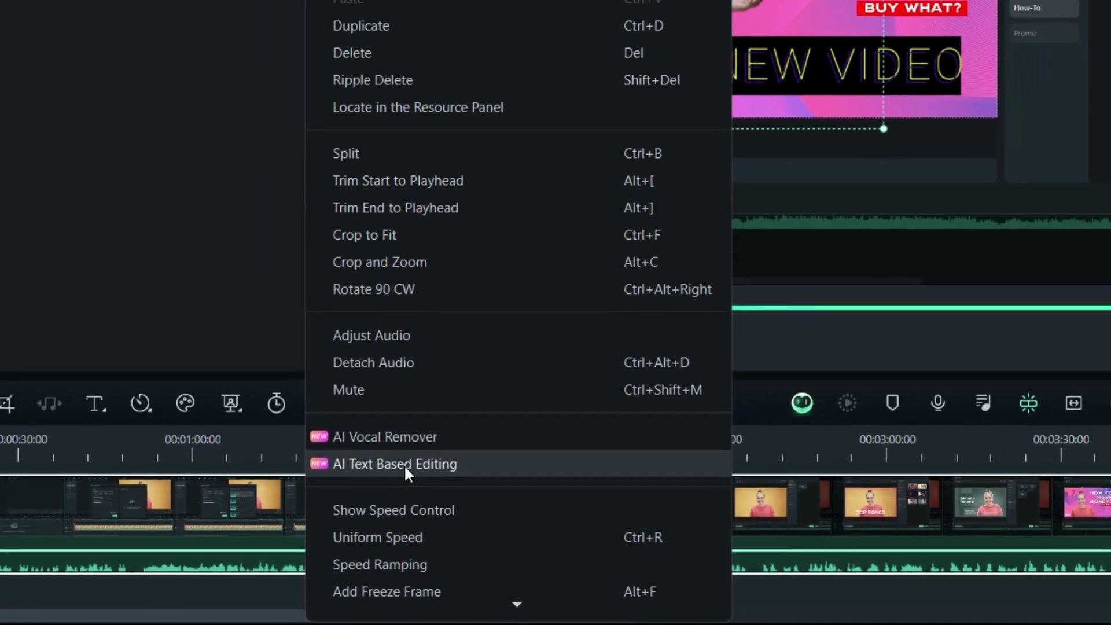
pyautogui.click(174, 489)
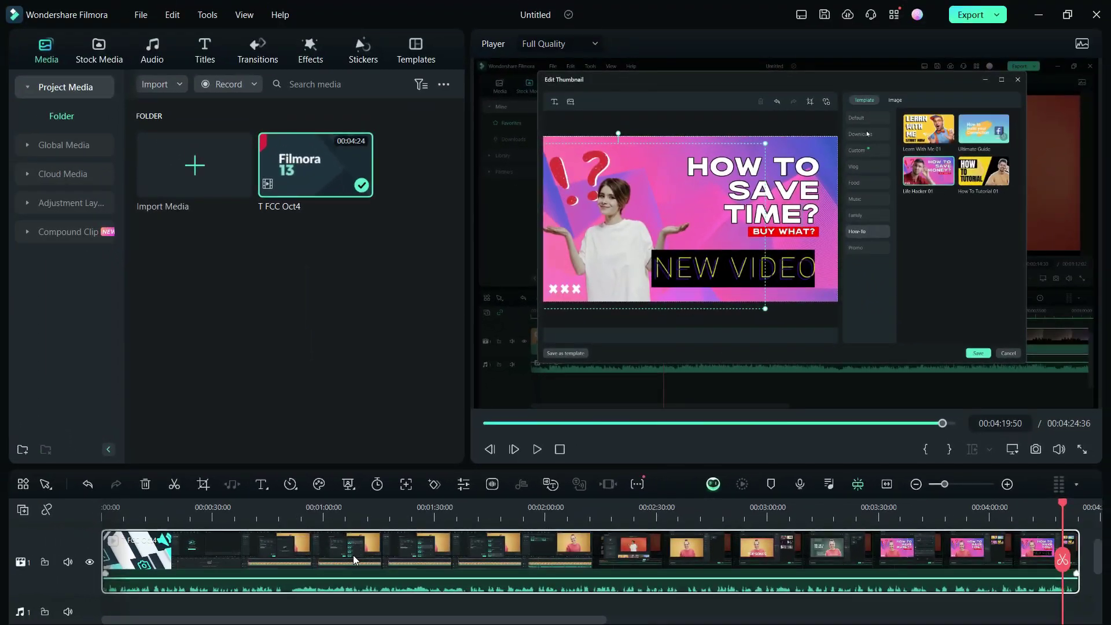
pyautogui.rightClick(304, 164)
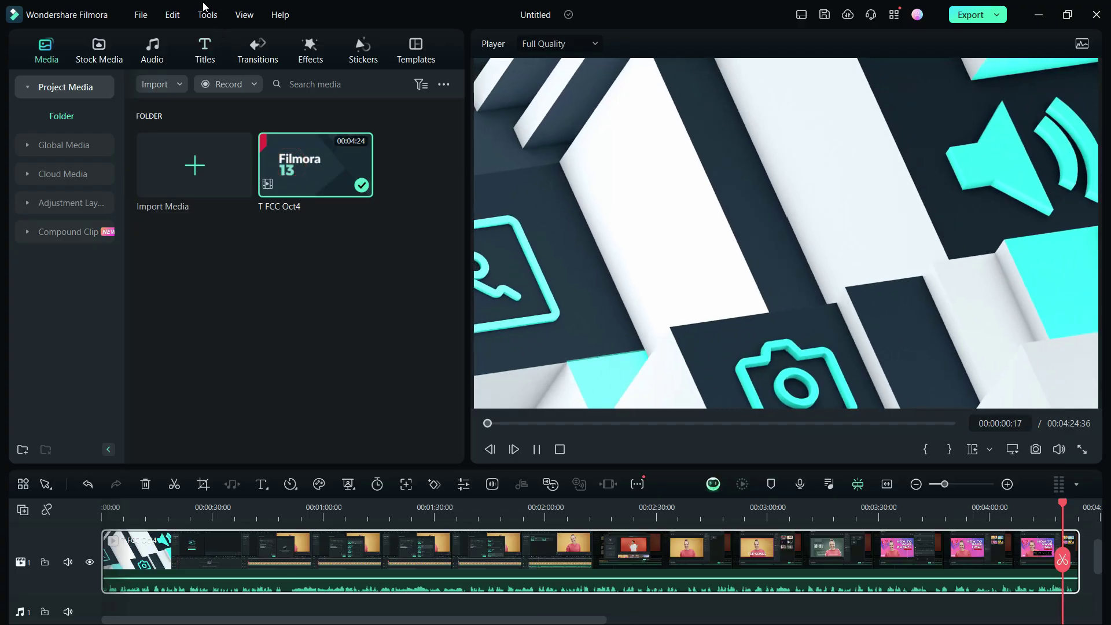
pyautogui.click(207, 20)
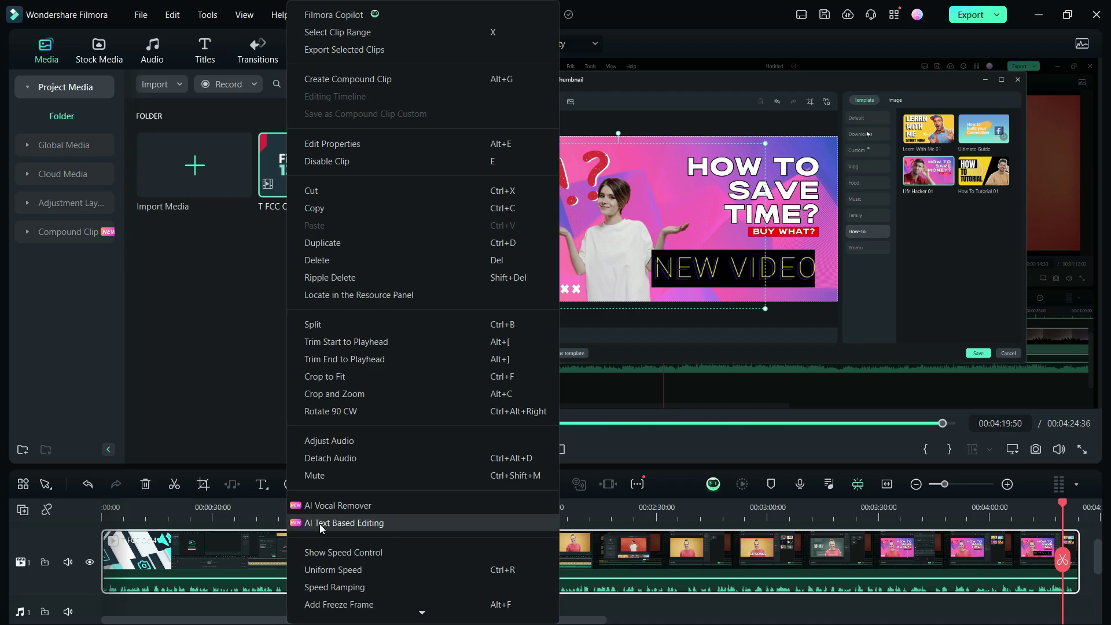
# - Run AI Text Based Editing on the clip with English (US) as the transcription language
pyautogui.click(425, 294)
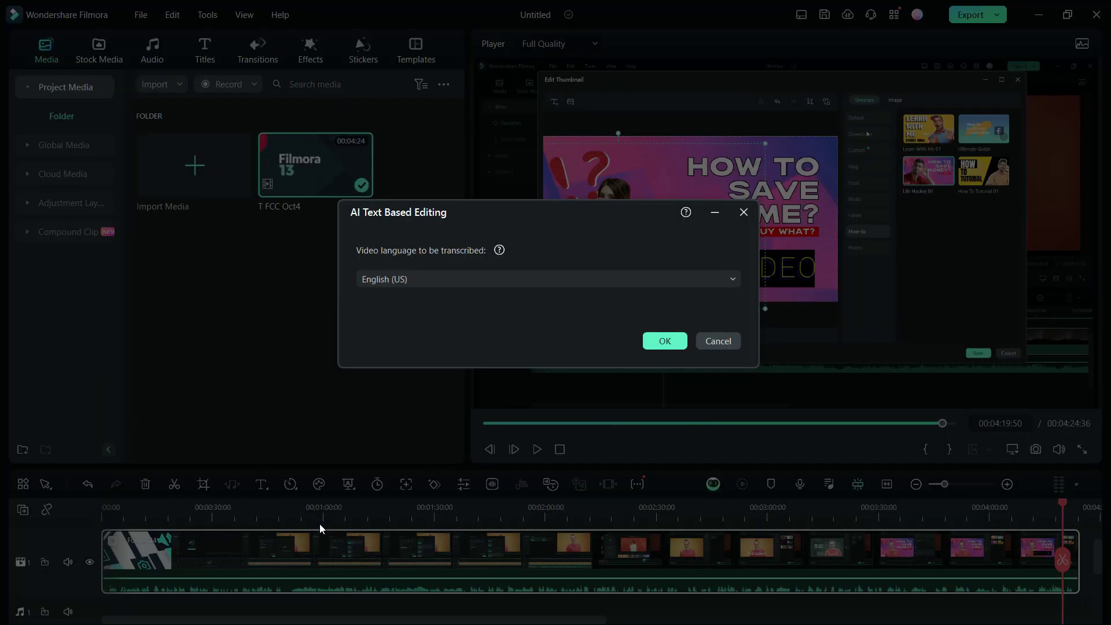
pyautogui.click(611, 283)
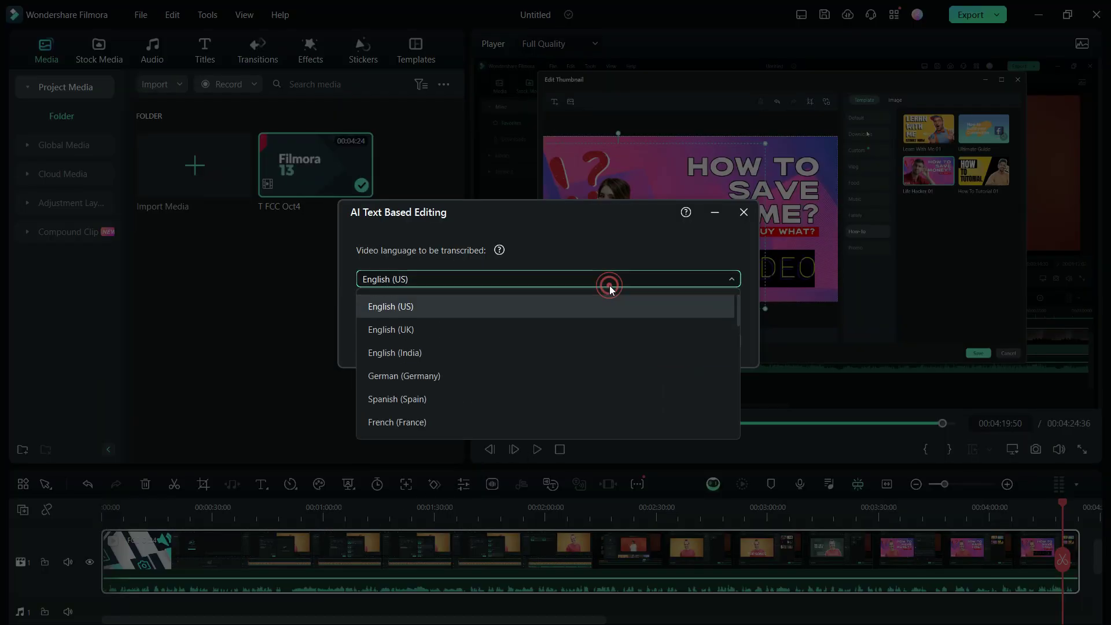
pyautogui.scroll(-6, 601, 359)
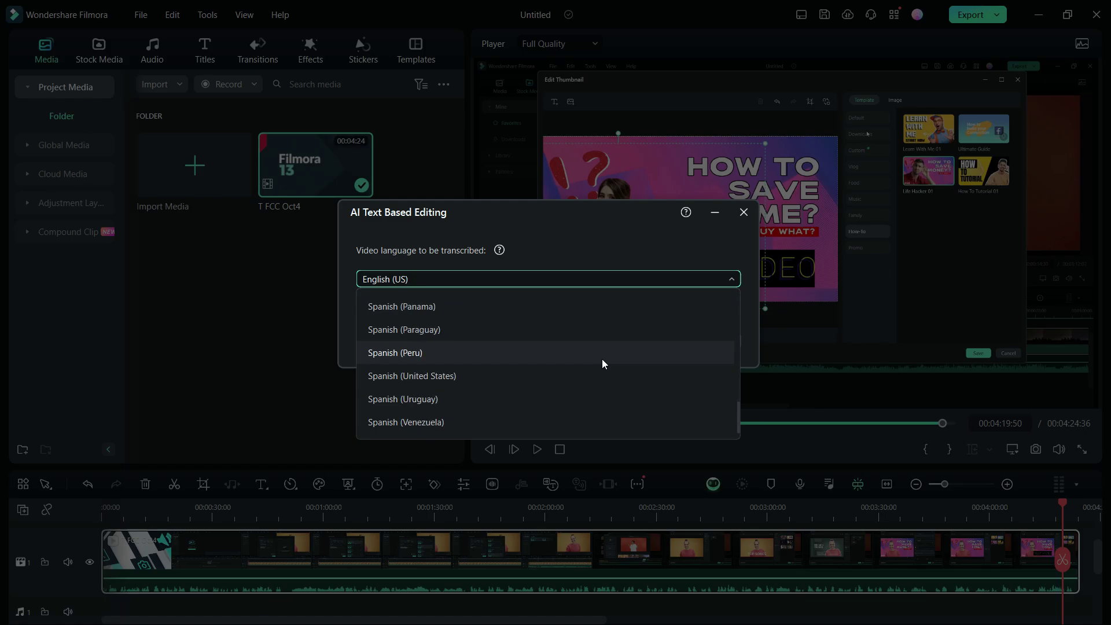
pyautogui.scroll(8, 601, 358)
pyautogui.click(603, 298)
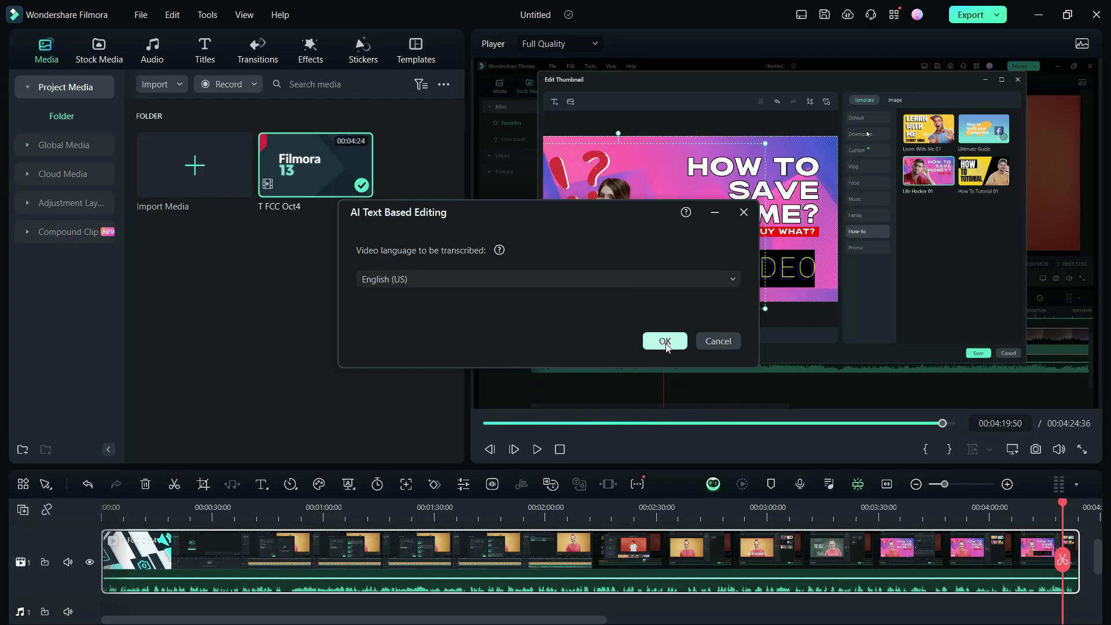
pyautogui.click(665, 343)
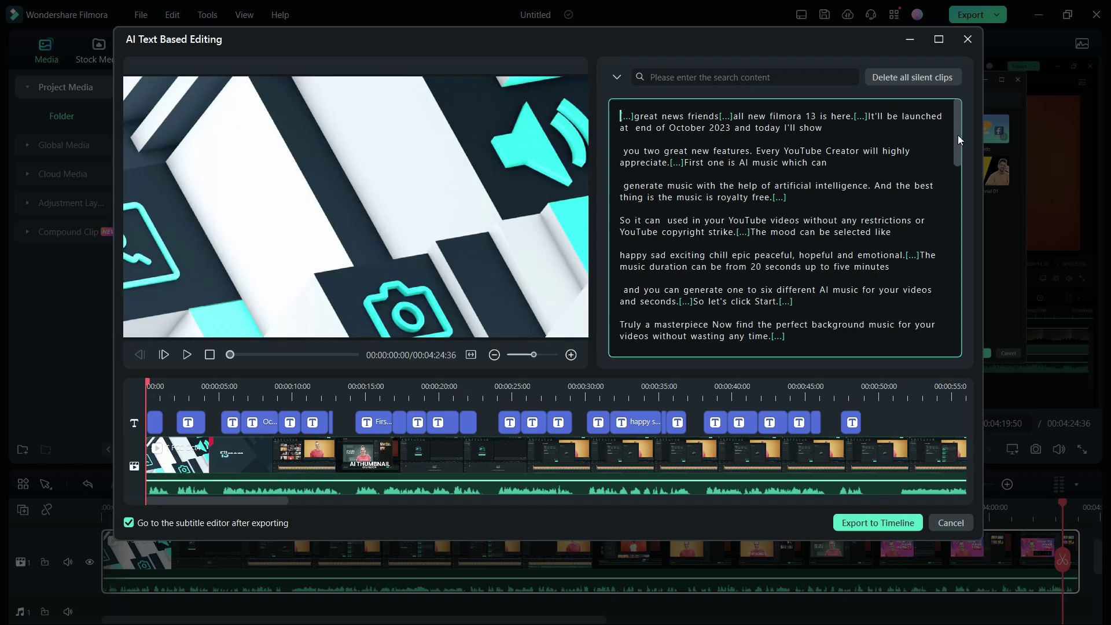
# - Inspect the first subtitle clips, including 'First one' and 'happy sad', to see their transcript lines
pyautogui.moveTo(957, 135); pyautogui.dragTo(955, 326)
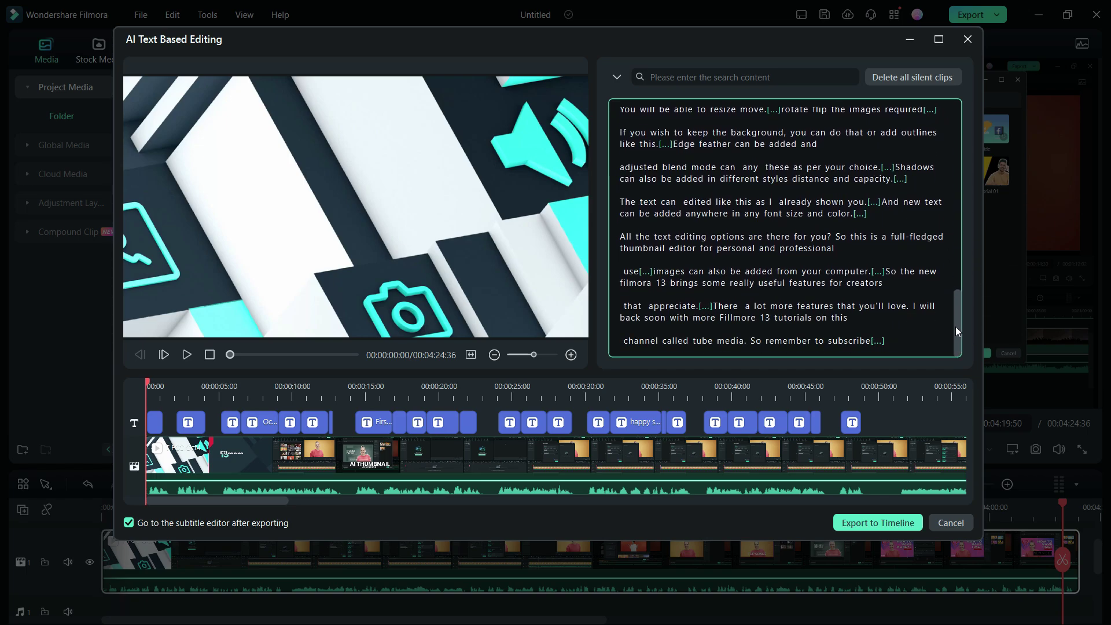
pyautogui.click(155, 424)
pyautogui.click(268, 419)
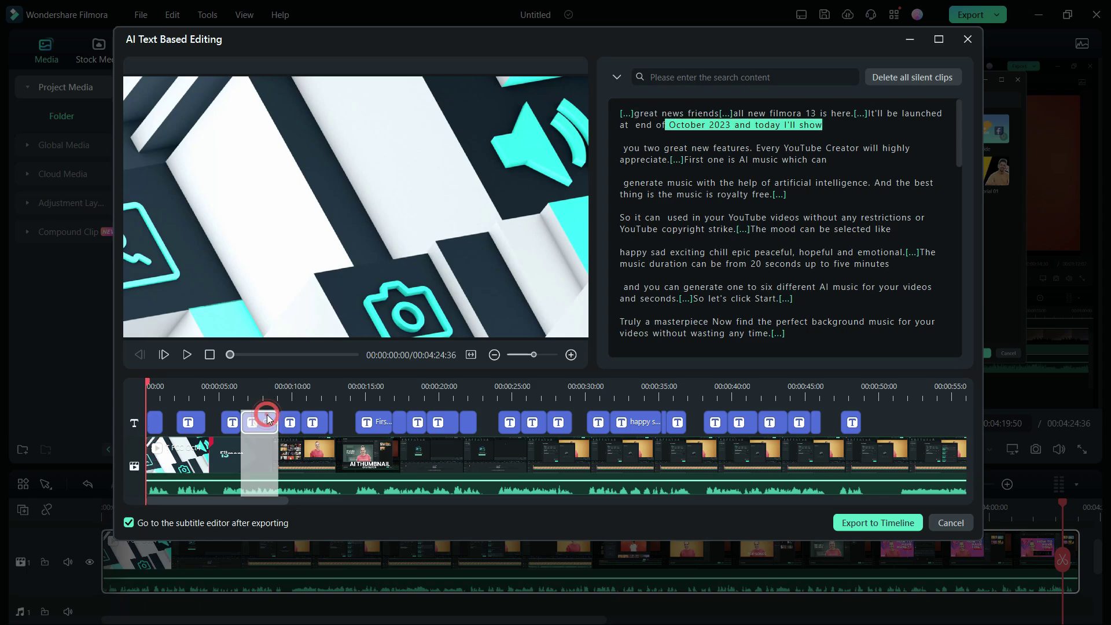
pyautogui.click(383, 421)
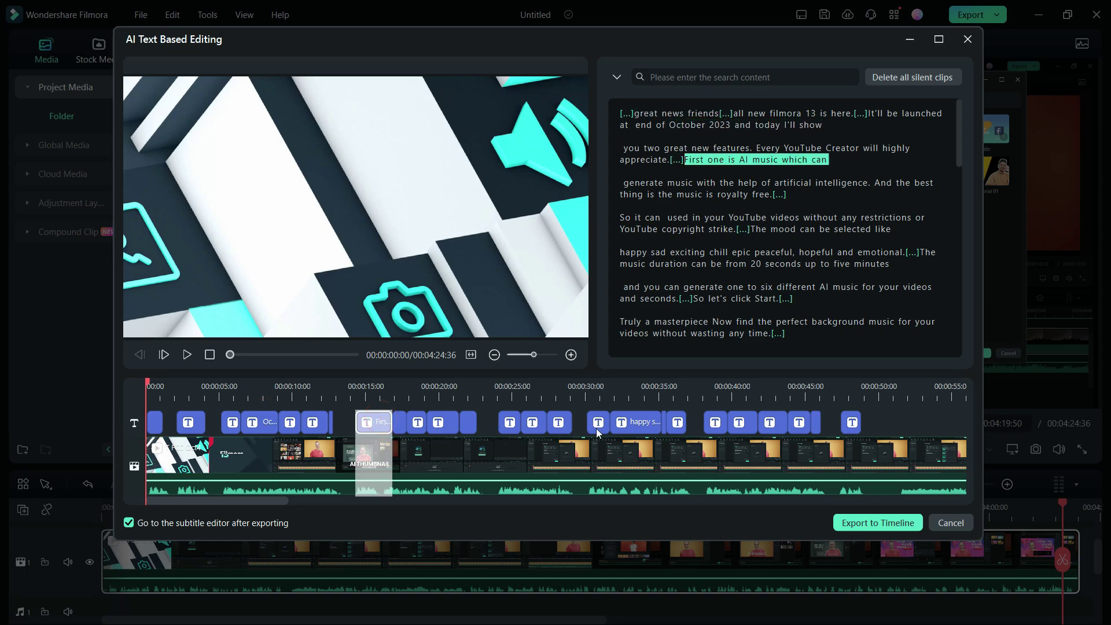
pyautogui.click(623, 424)
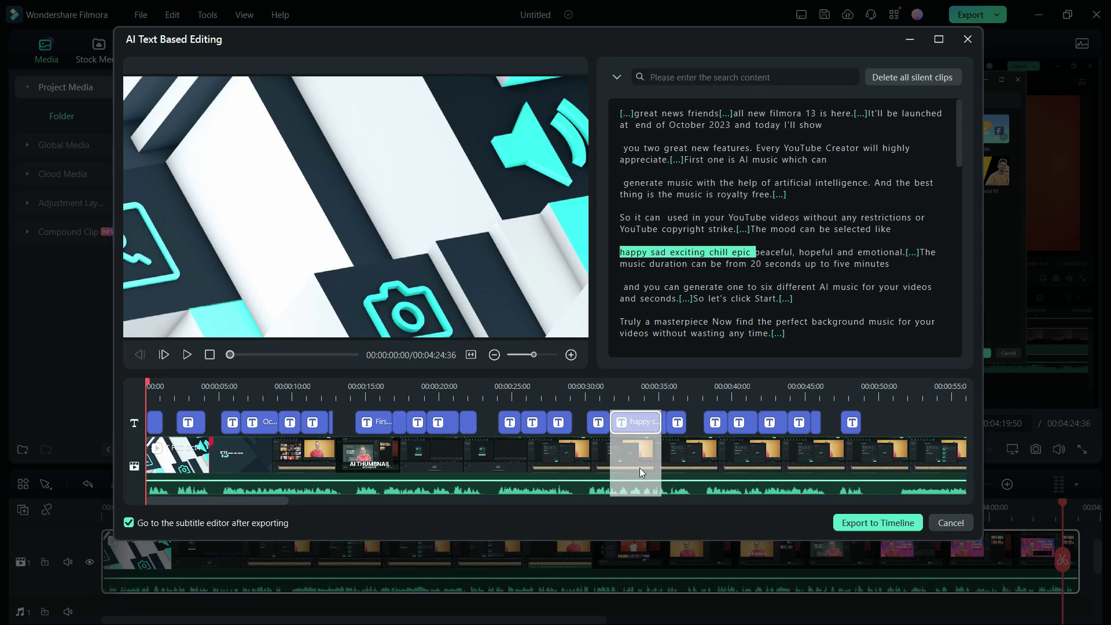
# - Play the music-moods passage from about 00:00:31, then pause
pyautogui.click(615, 394)
pyautogui.click(188, 356)
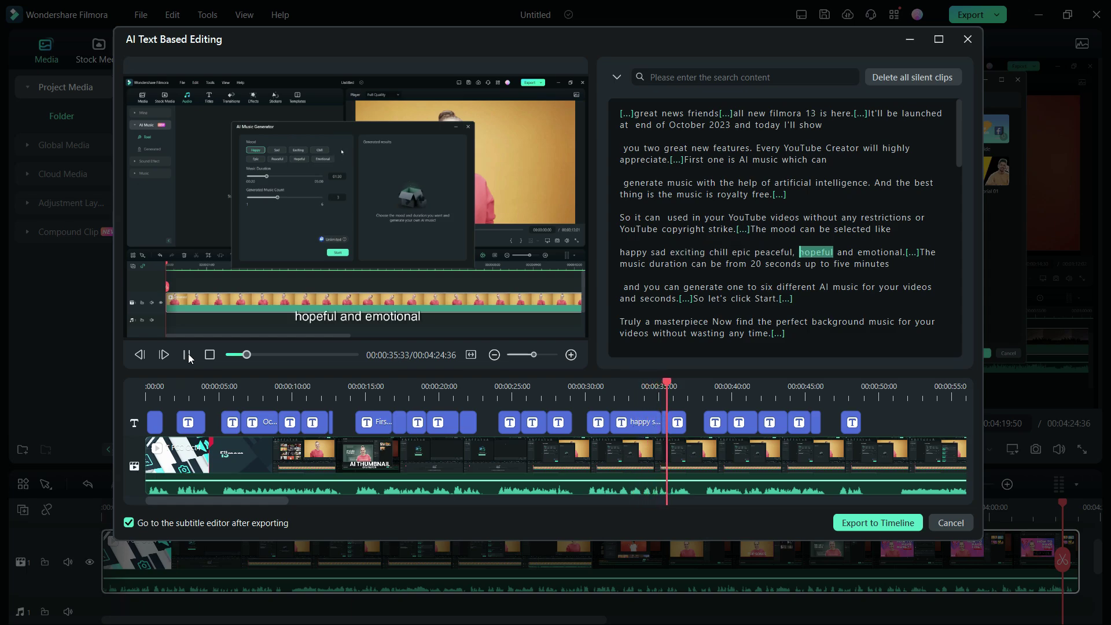
pyautogui.click(187, 355)
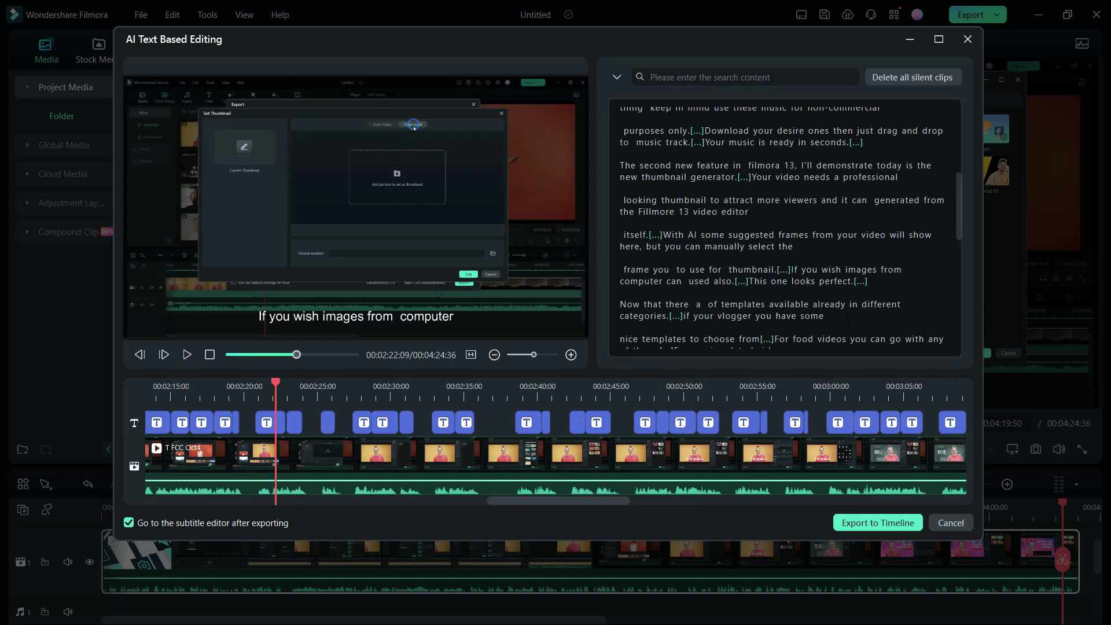
# - Delete the sentences about templates in different categories, trimming the clip to about 4:17
pyautogui.moveTo(844, 317); pyautogui.dragTo(619, 304)
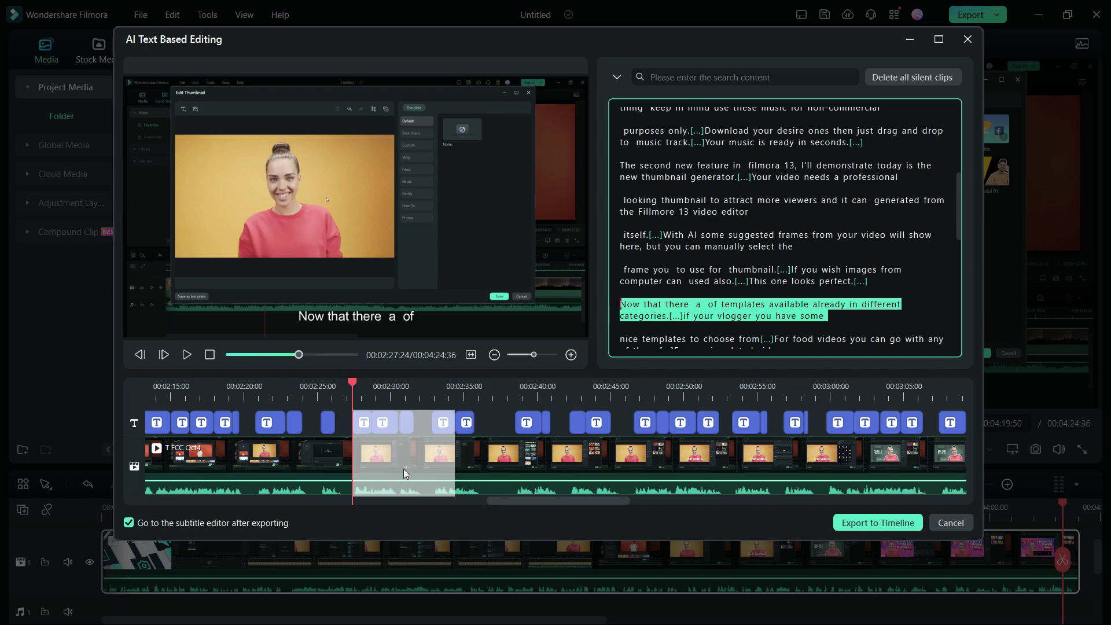
pyautogui.rightClick(705, 313)
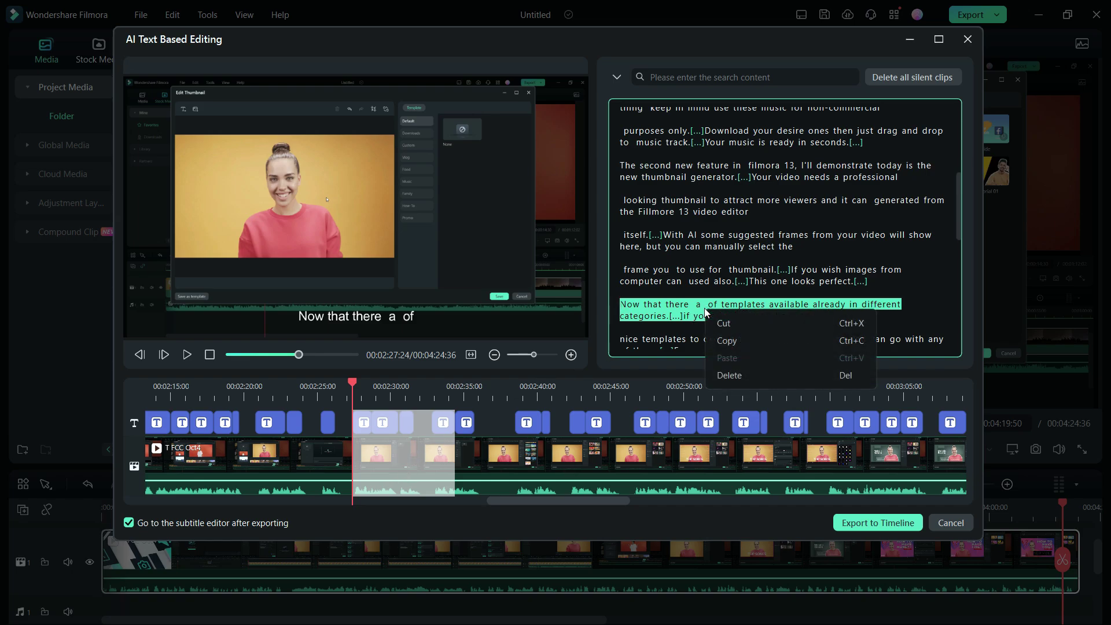
pyautogui.click(728, 375)
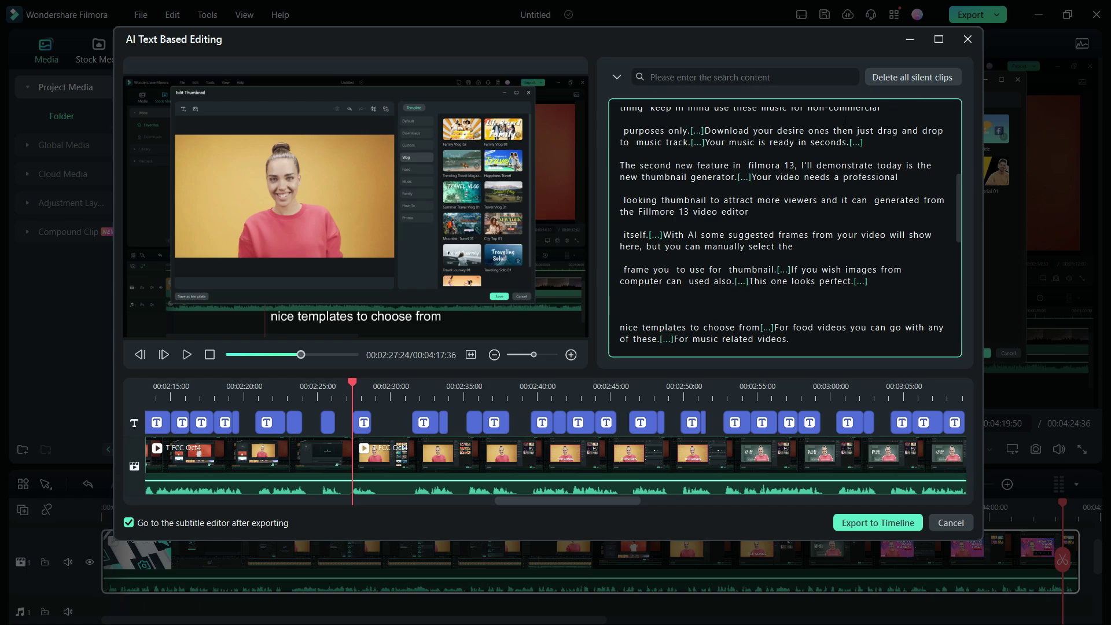
# - Jump to the pause after 'track.', search the transcript for 'filmora', then close the search
pyautogui.click(691, 140)
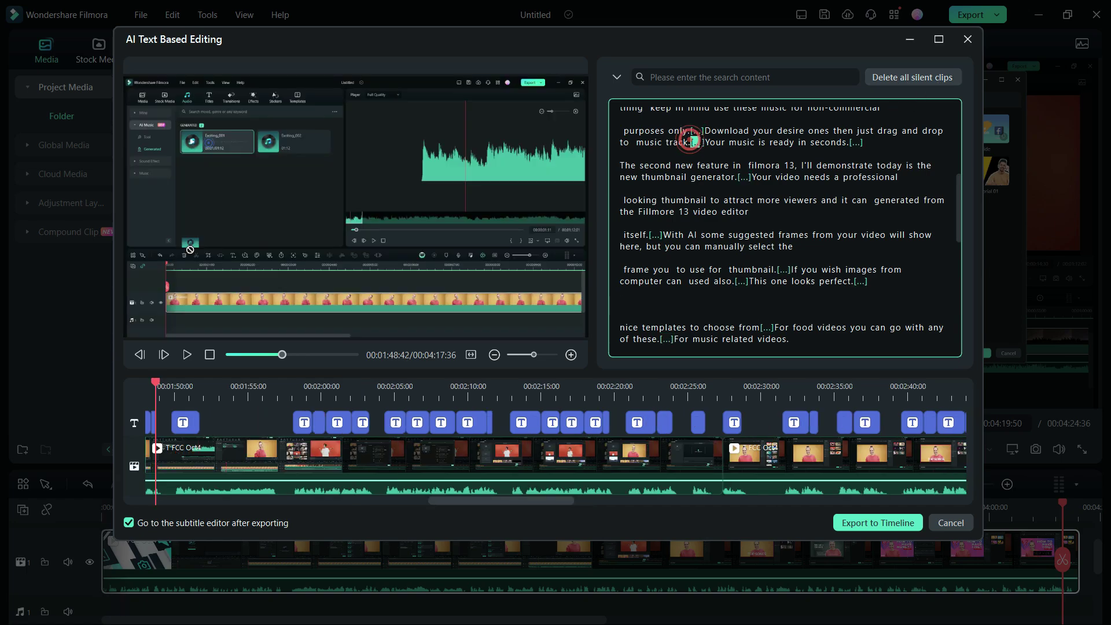
pyautogui.click(784, 78)
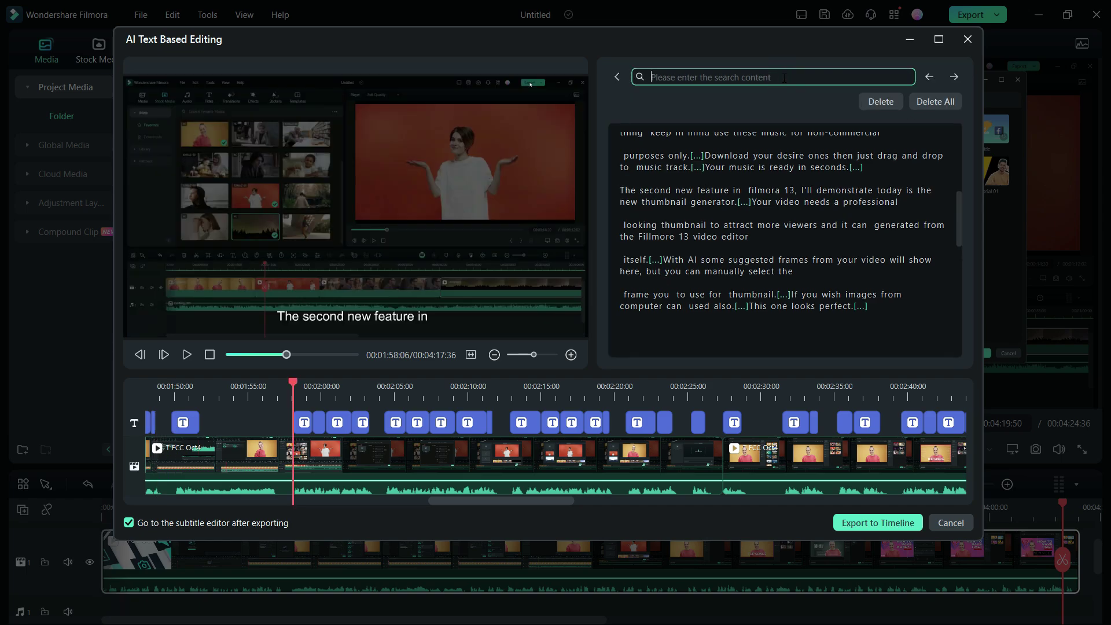
pyautogui.write('filmora')
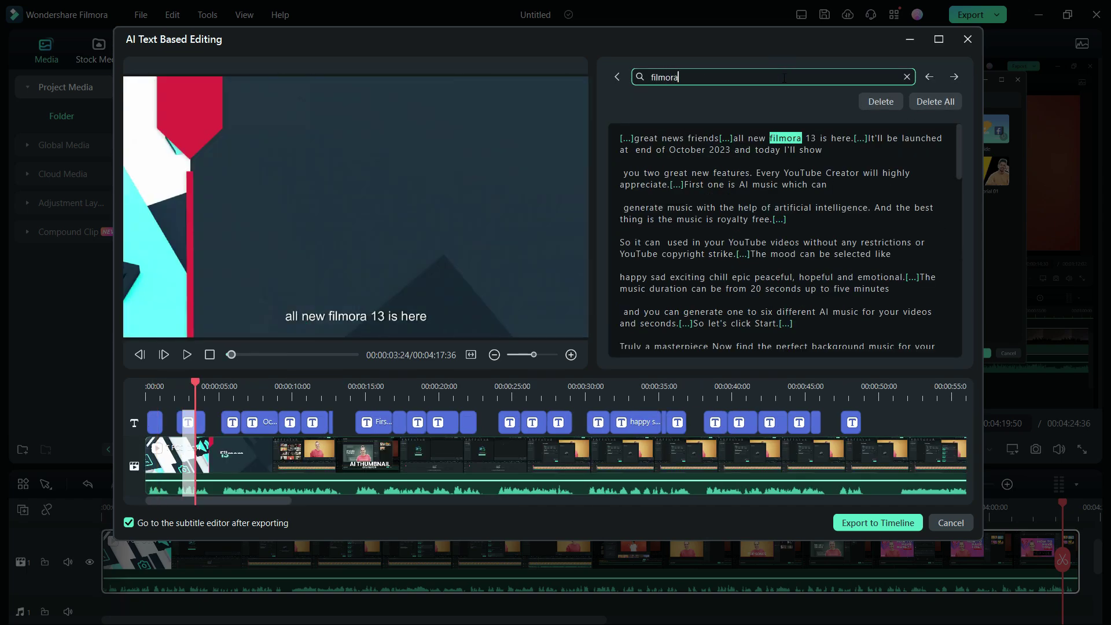
pyautogui.moveTo(959, 151)
pyautogui.mouseDown()
pyautogui.moveTo(944, 262)
pyautogui.moveTo(952, 341)
pyautogui.moveTo(942, 146)
pyautogui.mouseUp()
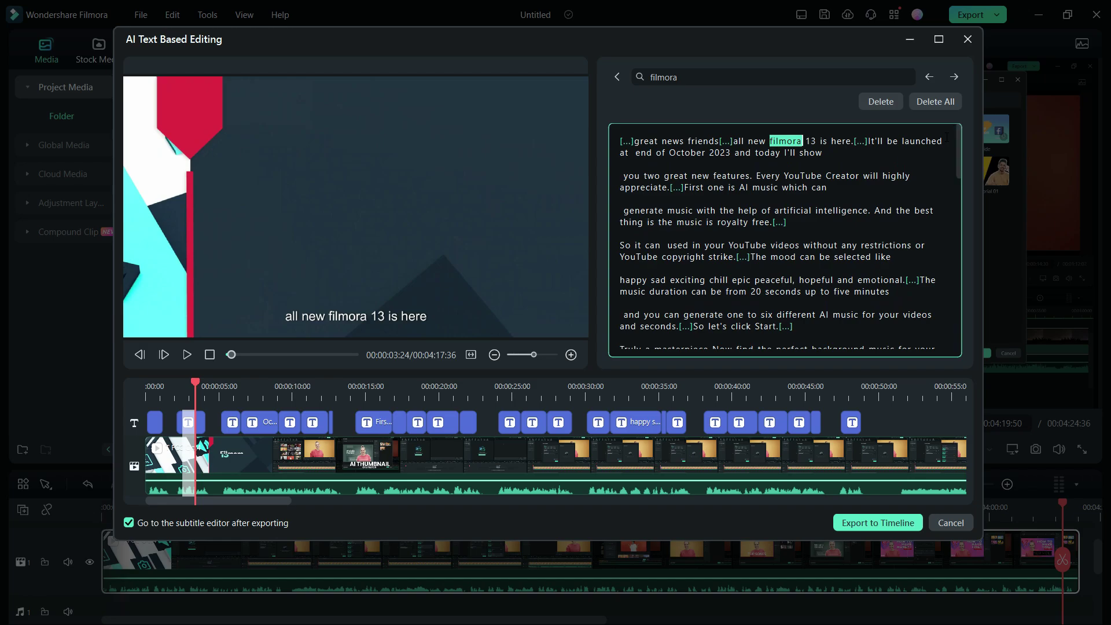
pyautogui.click(924, 103)
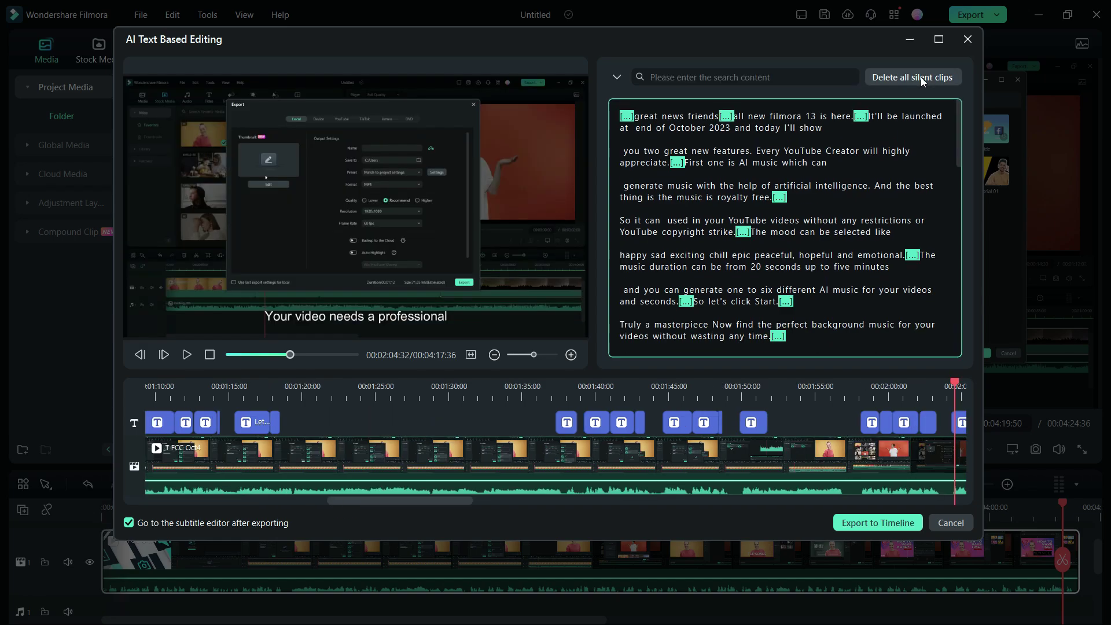
# - Delete all silent clips and cut the passage starting 'It'll be launched'
pyautogui.click(920, 78)
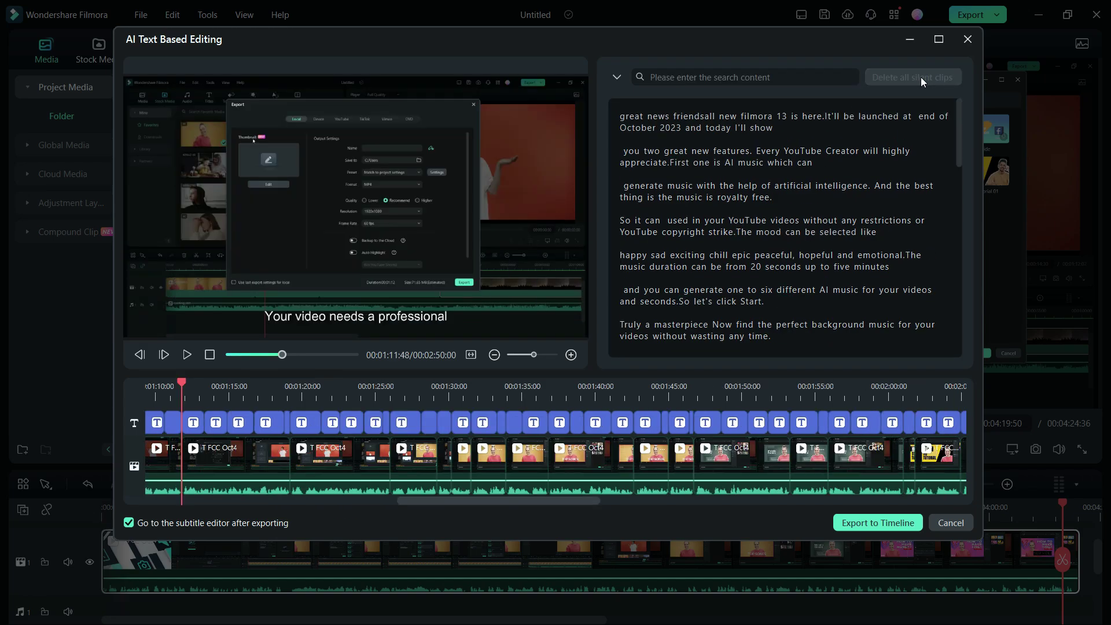
pyautogui.moveTo(824, 117); pyautogui.dragTo(731, 161)
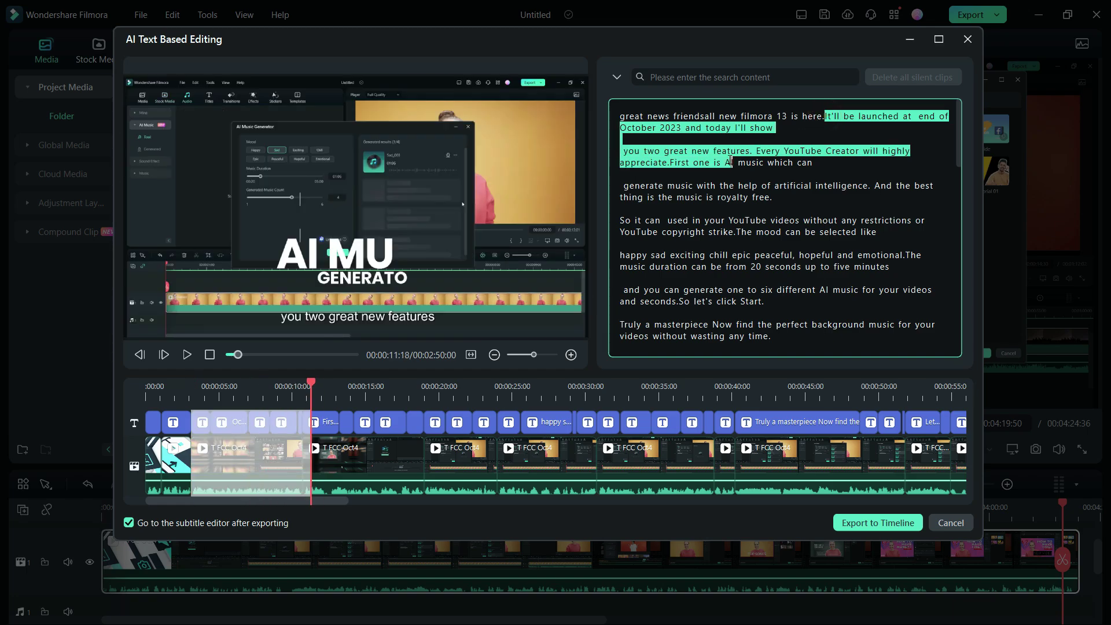
pyautogui.rightClick(730, 162)
pyautogui.click(725, 172)
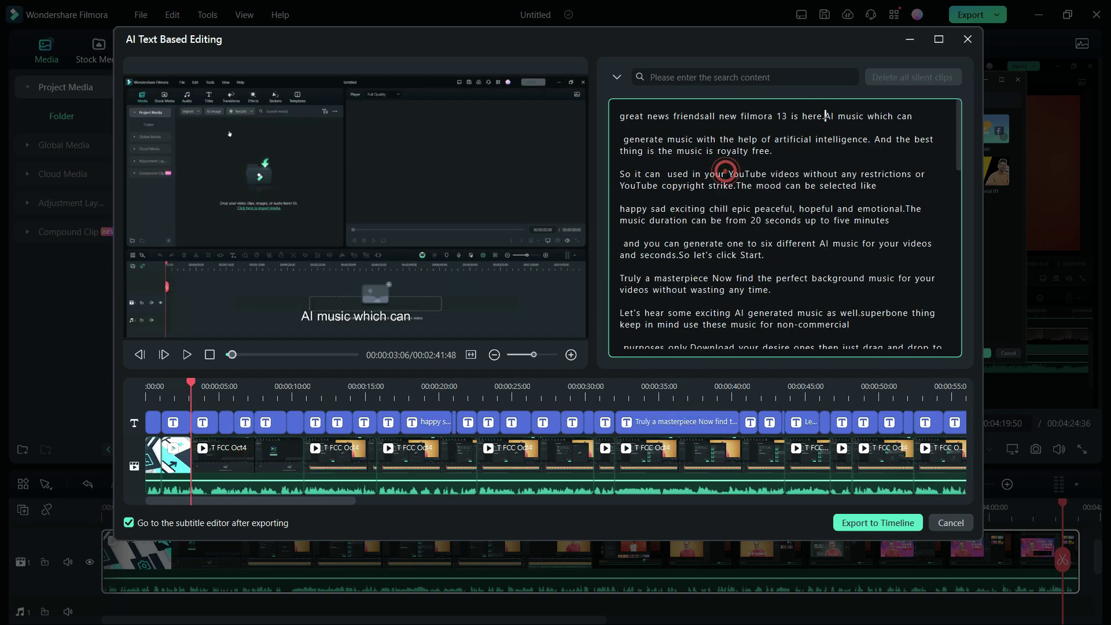
# - Delete the 'And the best', 'The mood can', 'Truly a masterpiece' and AI music demo passages
pyautogui.moveTo(875, 139); pyautogui.dragTo(673, 220)
pyautogui.press('Delete')
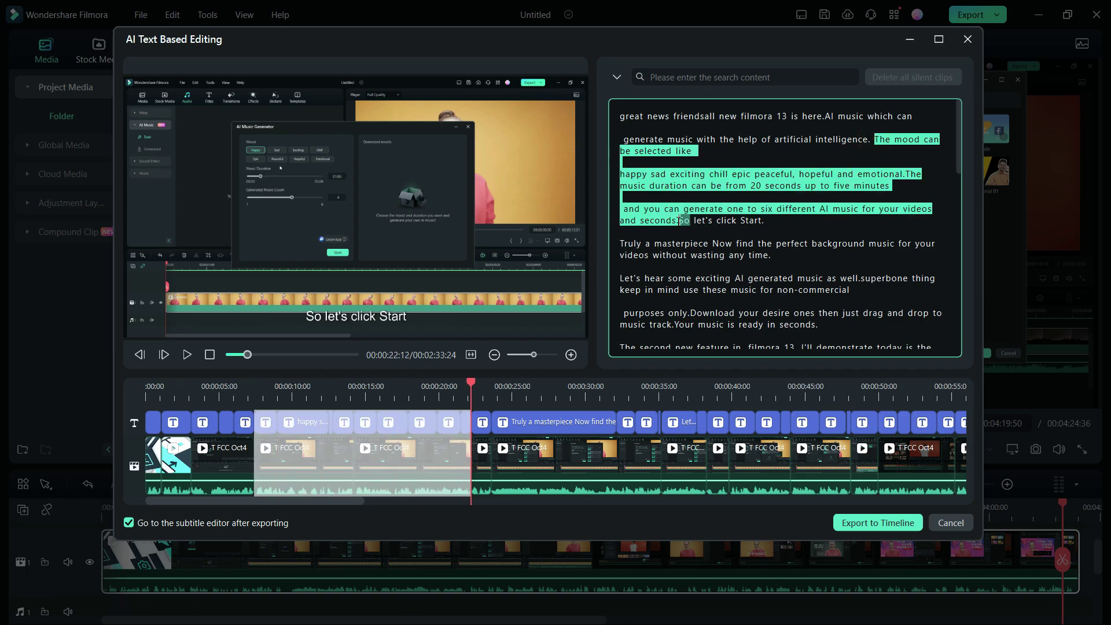
pyautogui.press('Delete')
pyautogui.moveTo(620, 174); pyautogui.dragTo(704, 173)
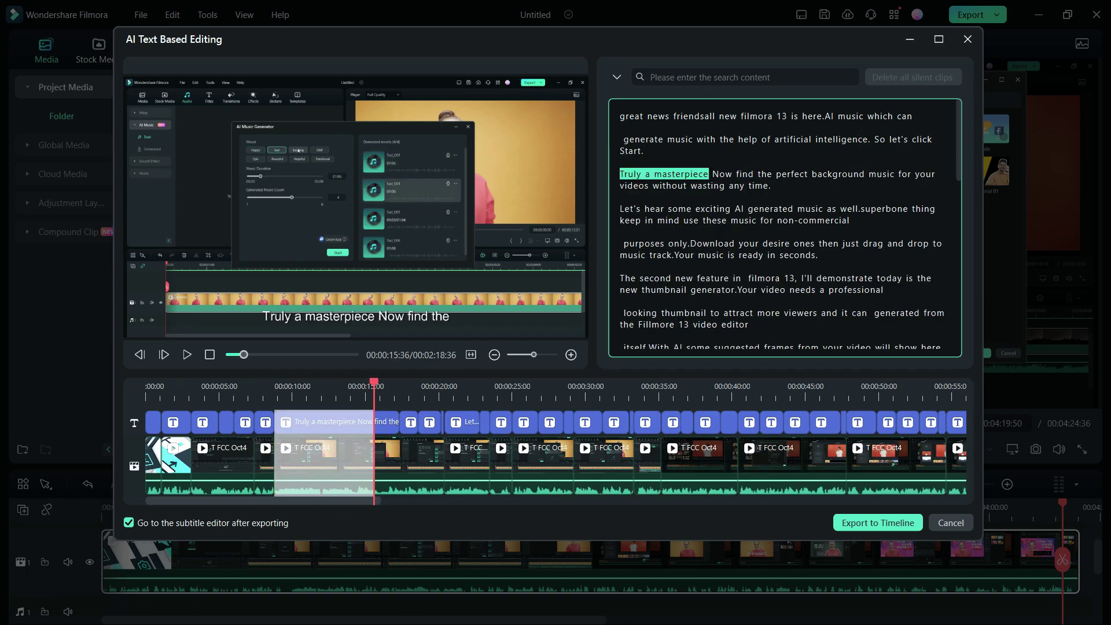
pyautogui.press('Delete')
pyautogui.moveTo(619, 208); pyautogui.dragTo(675, 256)
pyautogui.press('Delete')
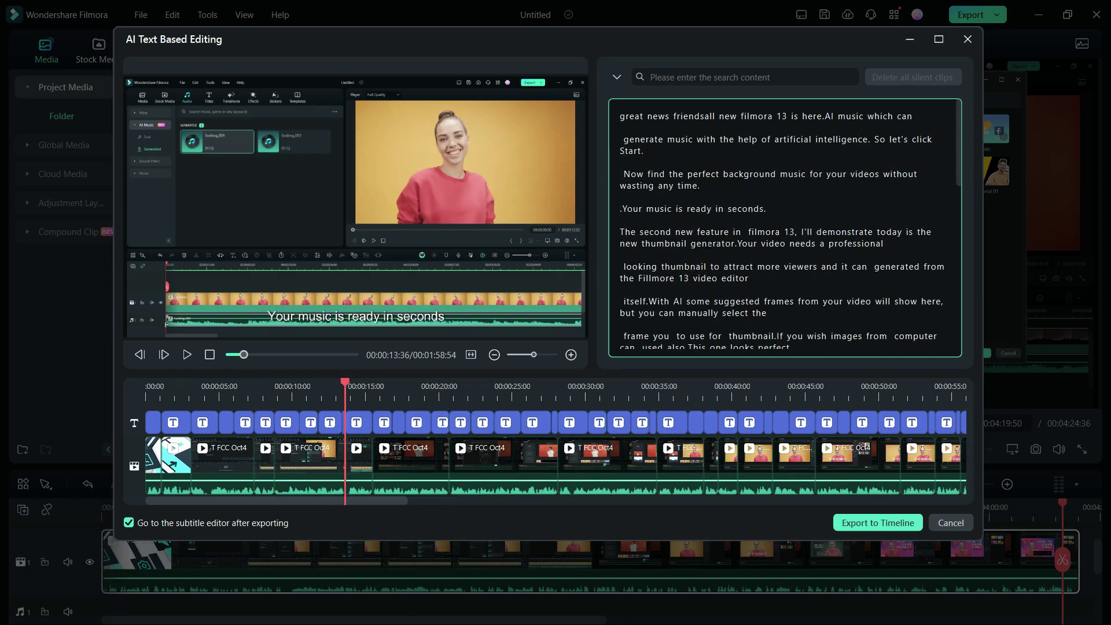
# - Cut the background music, 'The second new feature', 'Your video needs' and images-from-computer passages
pyautogui.press('Delete')
pyautogui.moveTo(724, 190); pyautogui.dragTo(931, 196)
pyautogui.click(639, 232)
pyautogui.press('Delete')
pyautogui.moveTo(741, 197); pyautogui.dragTo(658, 255)
pyautogui.press('Delete')
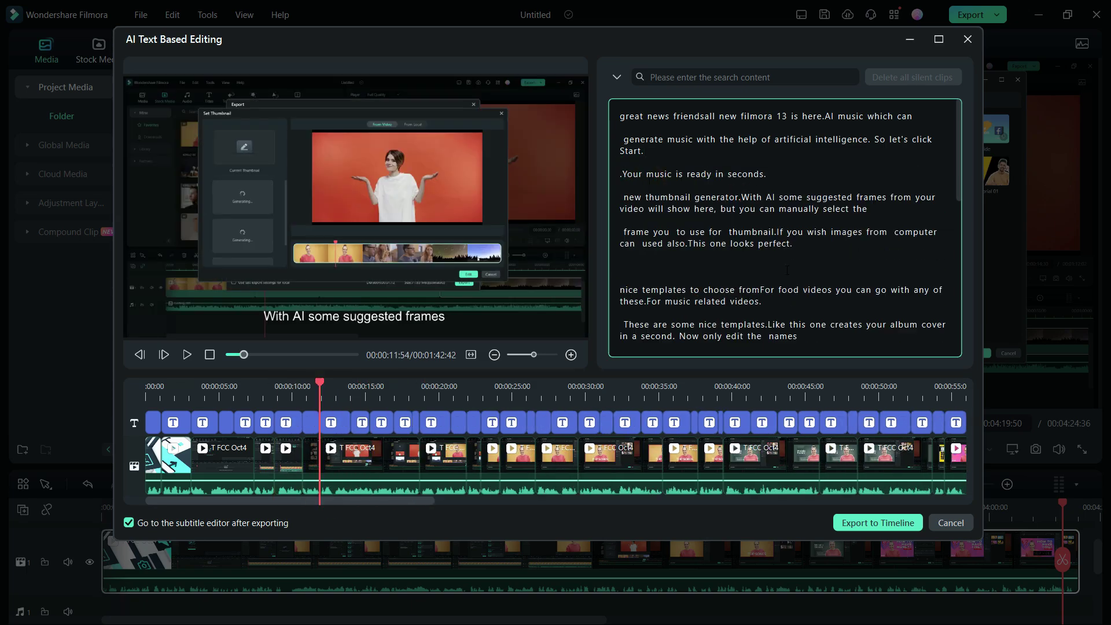
pyautogui.moveTo(801, 246); pyautogui.dragTo(619, 190)
pyautogui.press('Delete')
pyautogui.rightClick(651, 209)
# - Delete the nice templates paragraph, the 'Like this one' passage and text through the blend mode paragraph
pyautogui.click(671, 263)
pyautogui.moveTo(767, 214); pyautogui.dragTo(816, 284)
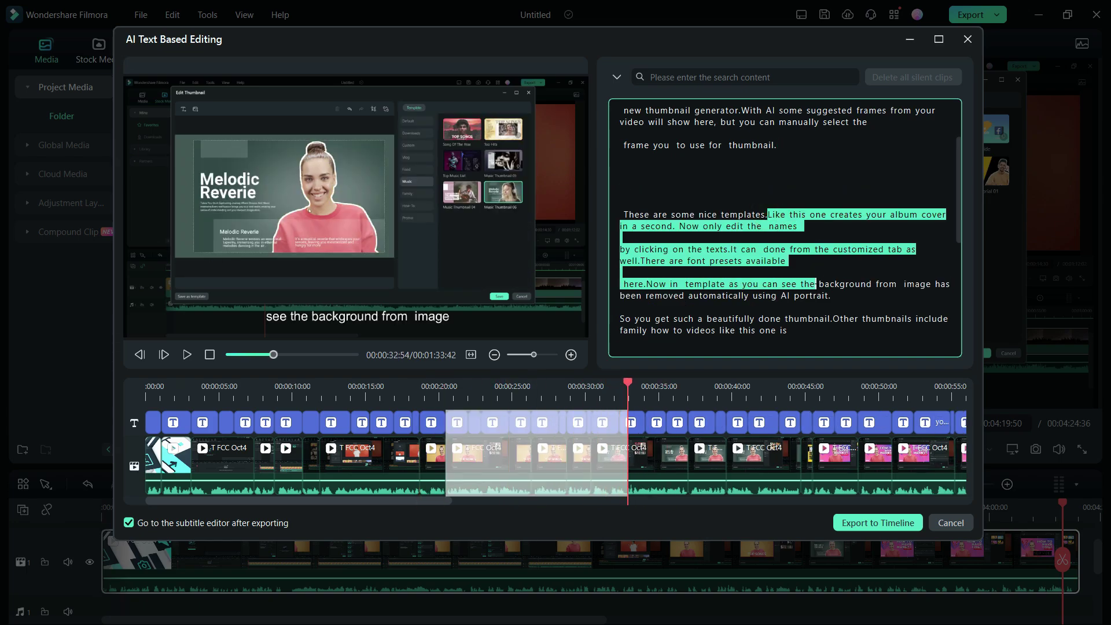
pyautogui.press('Delete')
pyautogui.scroll(-3, 816, 284)
pyautogui.moveTo(618, 162); pyautogui.dragTo(874, 278)
pyautogui.press('Delete')
# - Cut 'as I already shown you', the images-from-computer phrase and closing paragraphs, then rewind to the start
pyautogui.moveTo(692, 198); pyautogui.dragTo(855, 271)
pyautogui.press('Delete')
pyautogui.press('Delete')
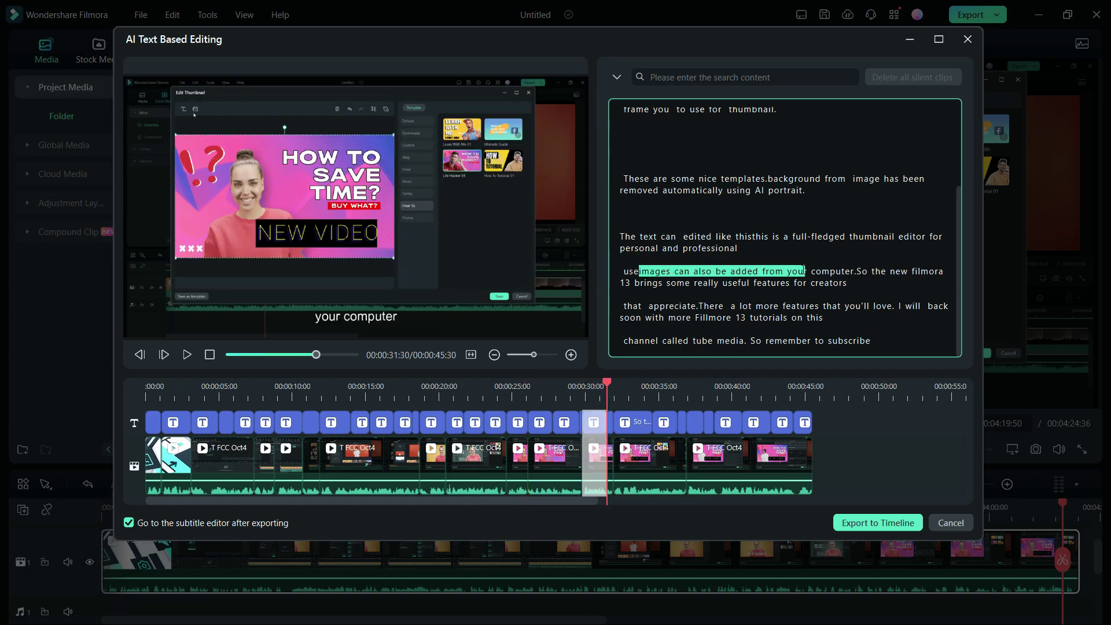
pyautogui.rightClick(848, 271)
pyautogui.click(867, 335)
pyautogui.moveTo(624, 305); pyautogui.dragTo(870, 341)
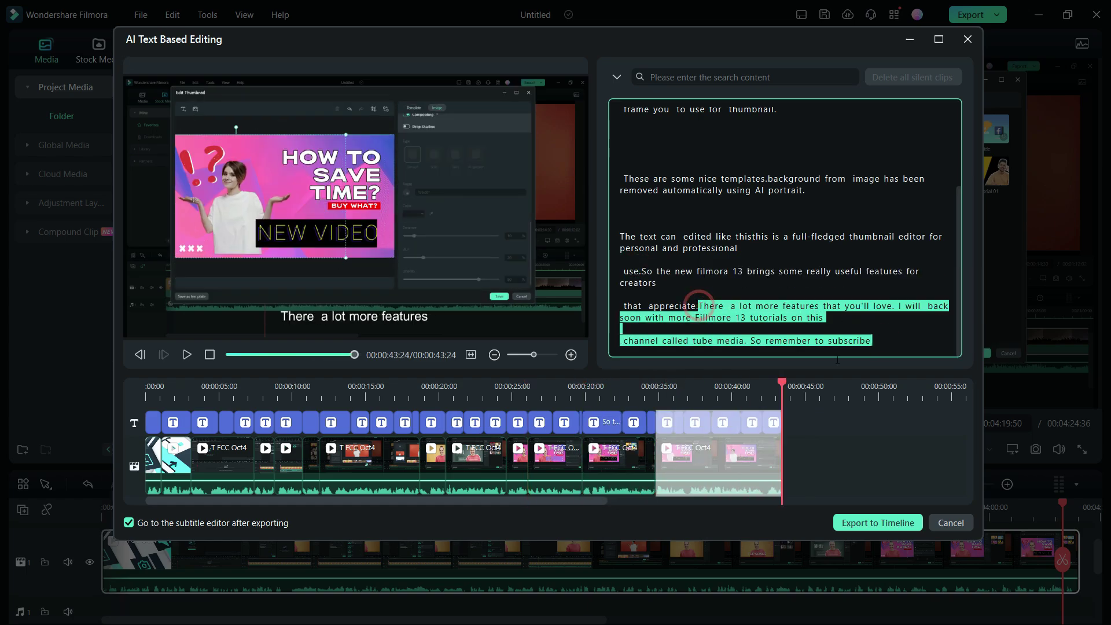
pyautogui.press('Delete')
pyautogui.click(653, 338)
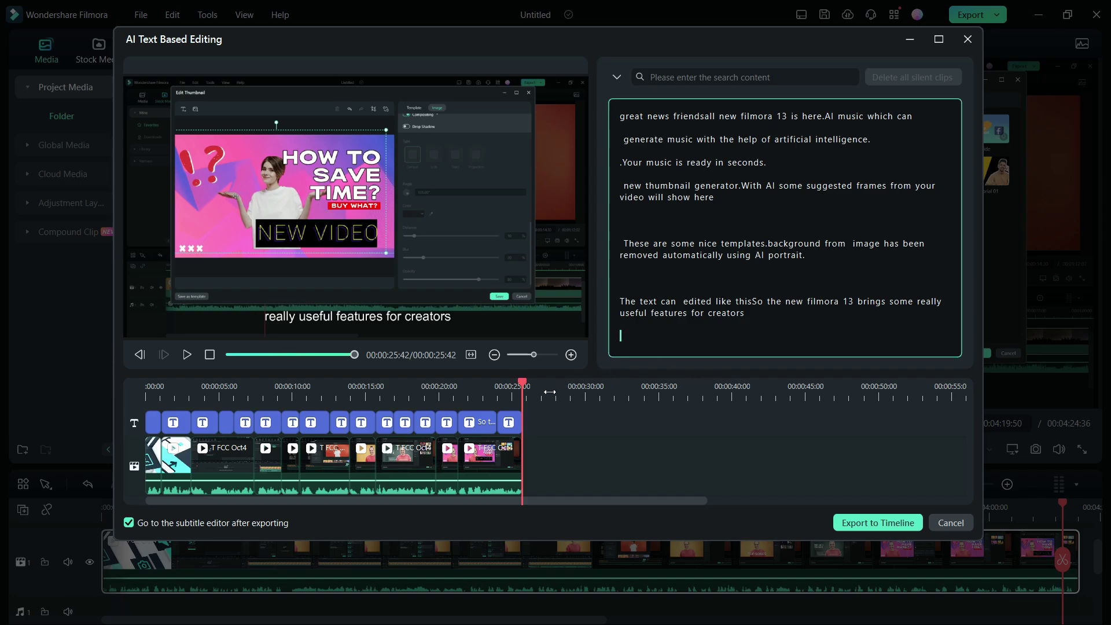
pyautogui.moveTo(520, 383); pyautogui.dragTo(99, 393)
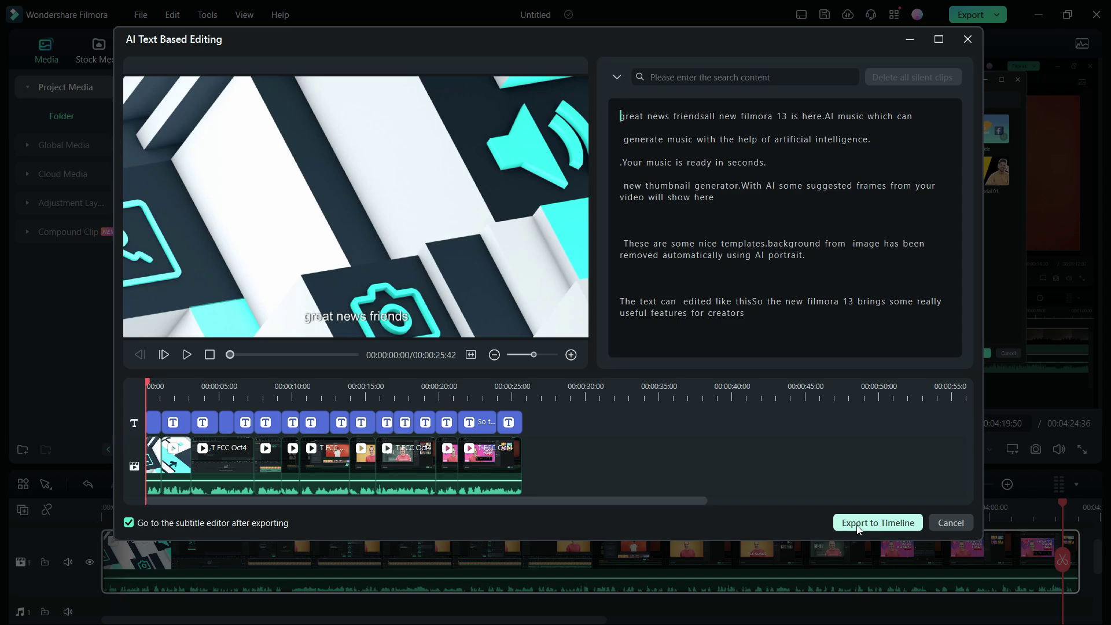
# - Export the 25-second rough cut to the timeline and scroll through its subtitle entries in Edit Subtitle File
pyautogui.click(861, 523)
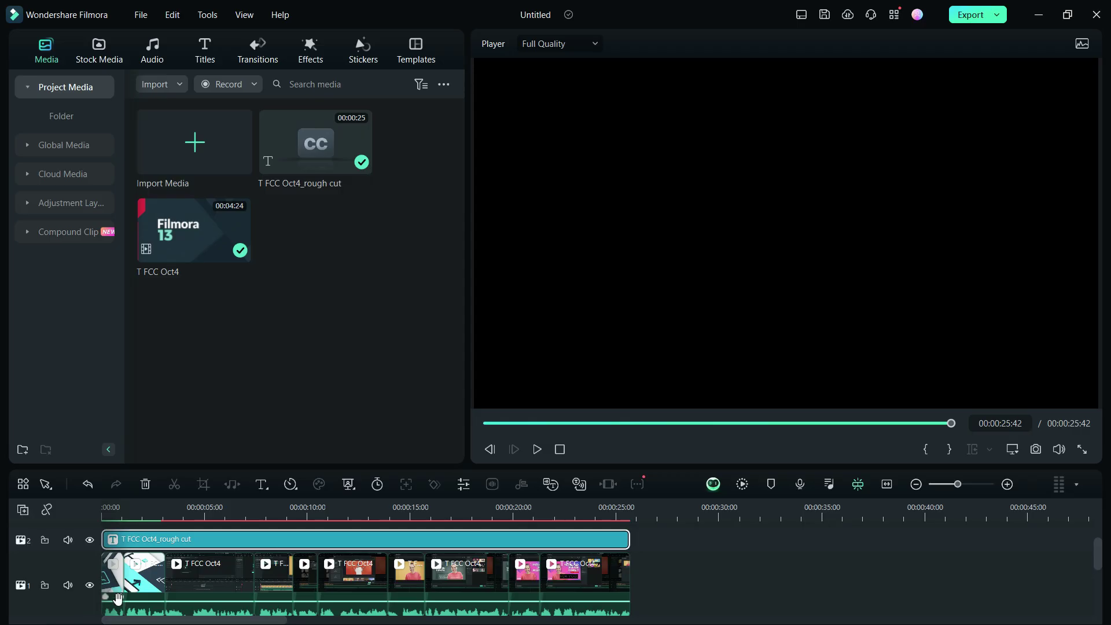
pyautogui.doubleClick(206, 540)
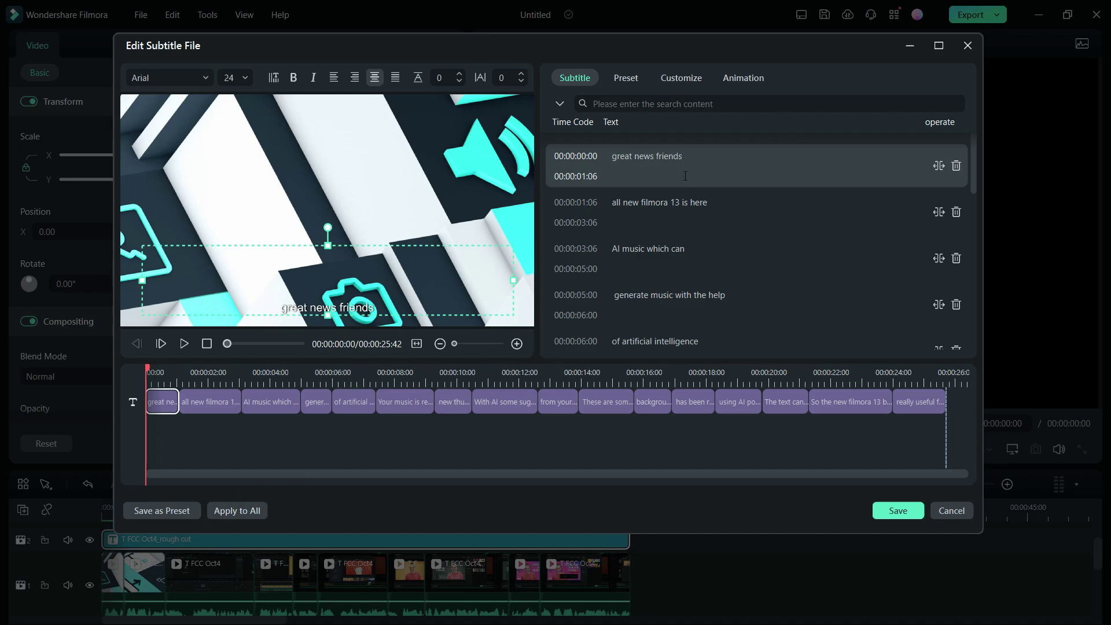
pyautogui.scroll(-9, 685, 176)
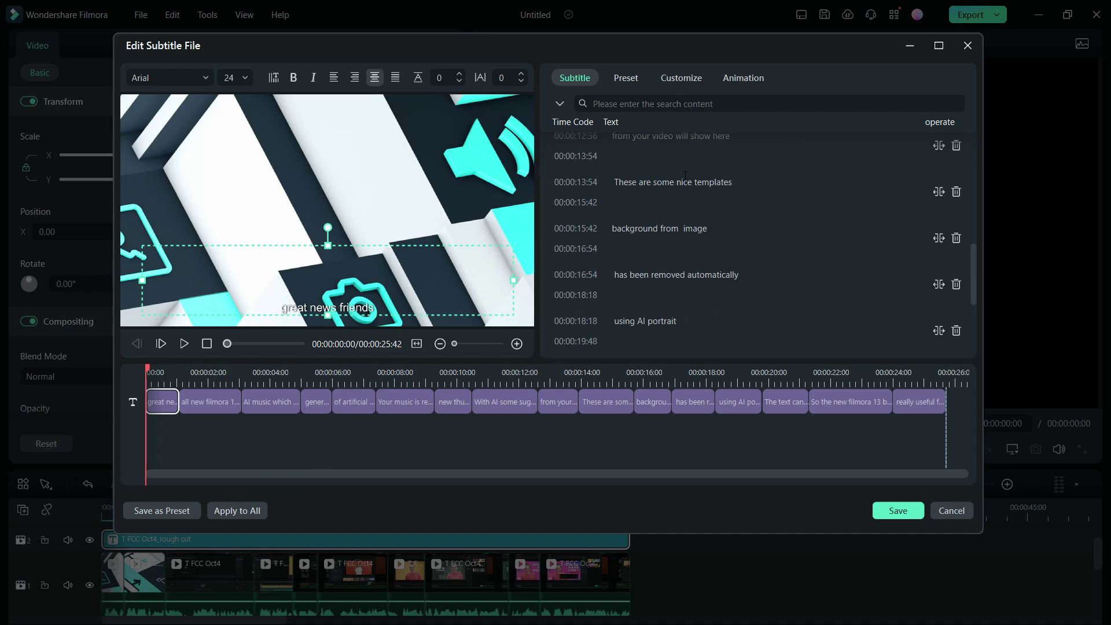
pyautogui.scroll(-4, 685, 176)
pyautogui.press('Escape')
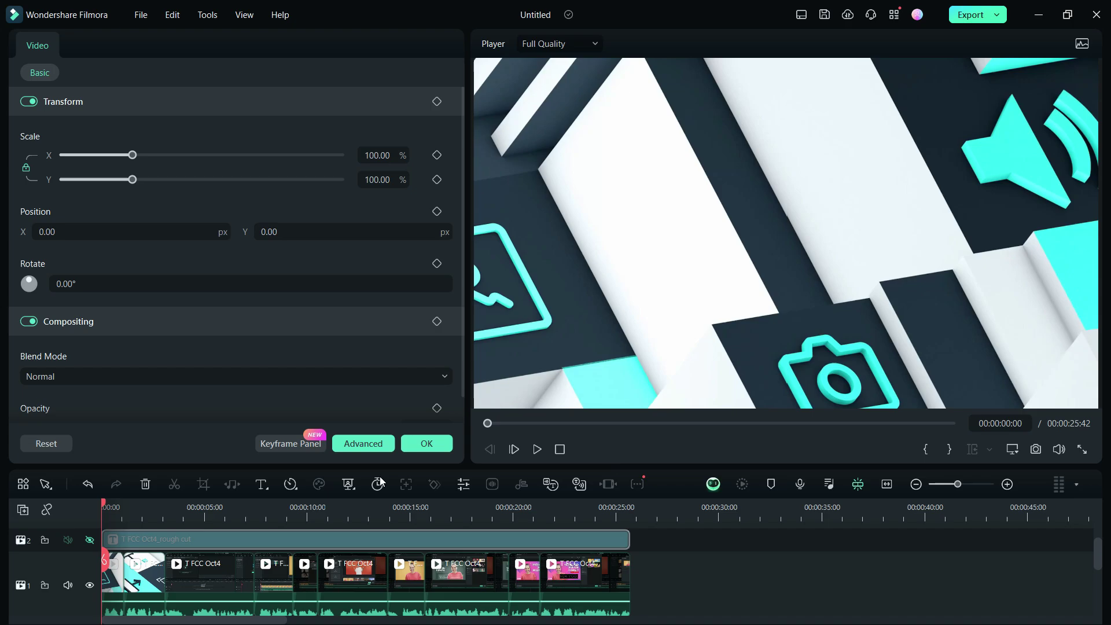
# - Play the rough cut from near its start to preview it
pyautogui.click(137, 506)
pyautogui.click(537, 450)
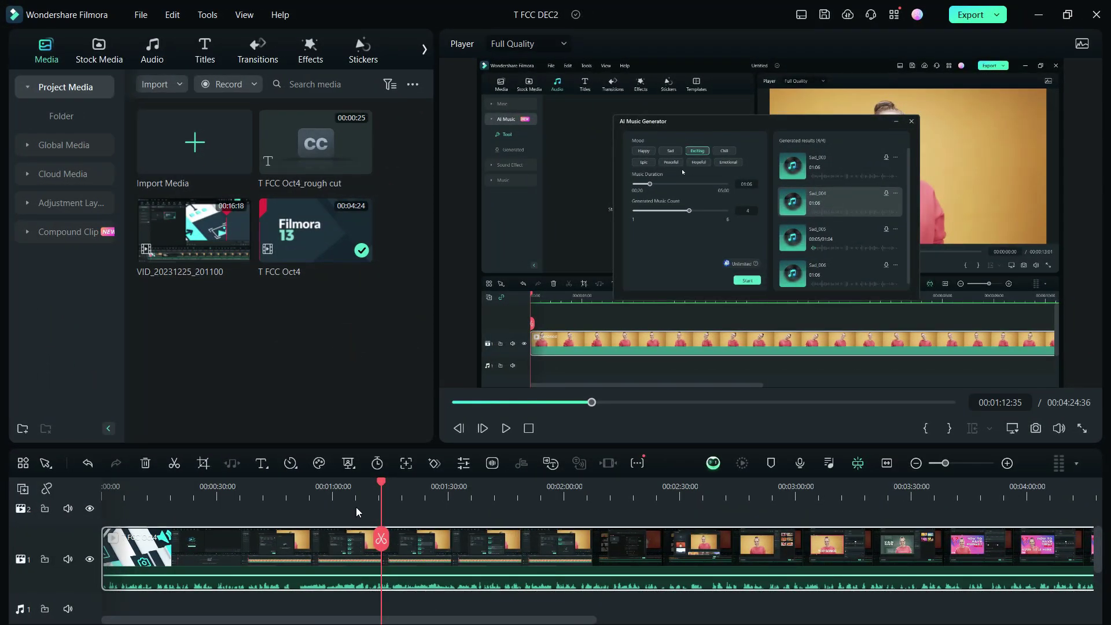
# - Run Scene Detection on the T FCC Oct4 clip and preview detected Scenes 7 and 13
pyautogui.rightClick(310, 218)
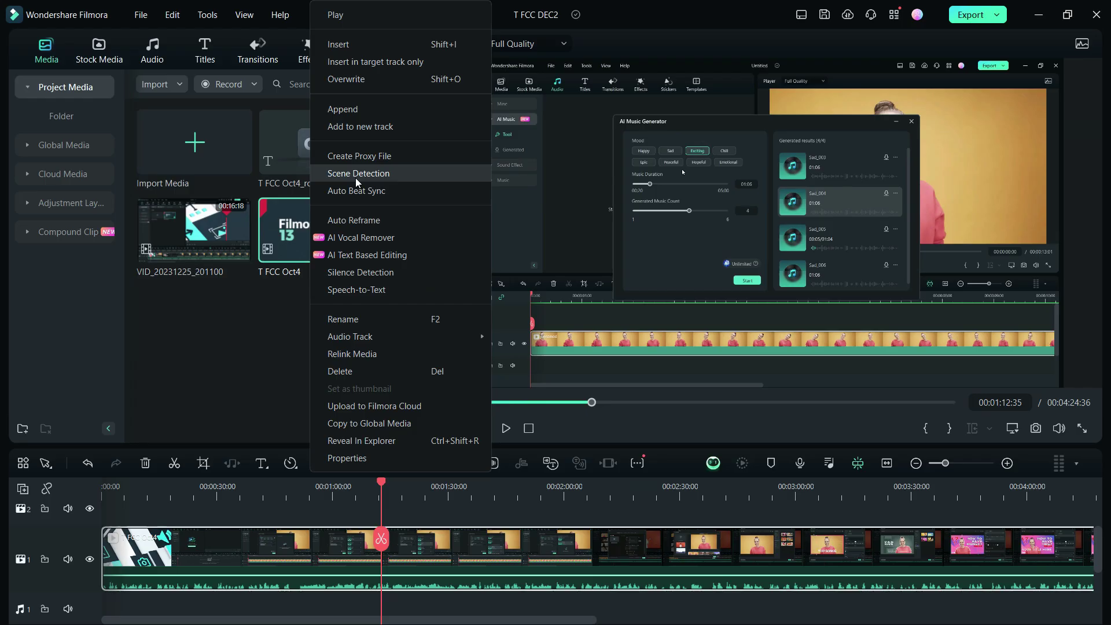
pyautogui.click(356, 177)
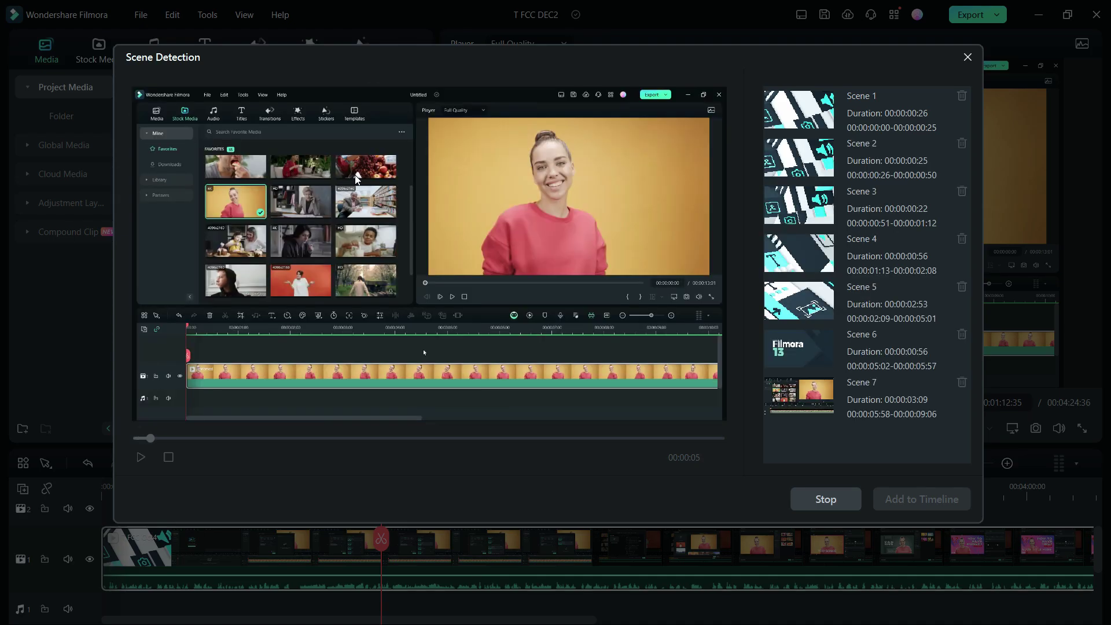
pyautogui.click(795, 166)
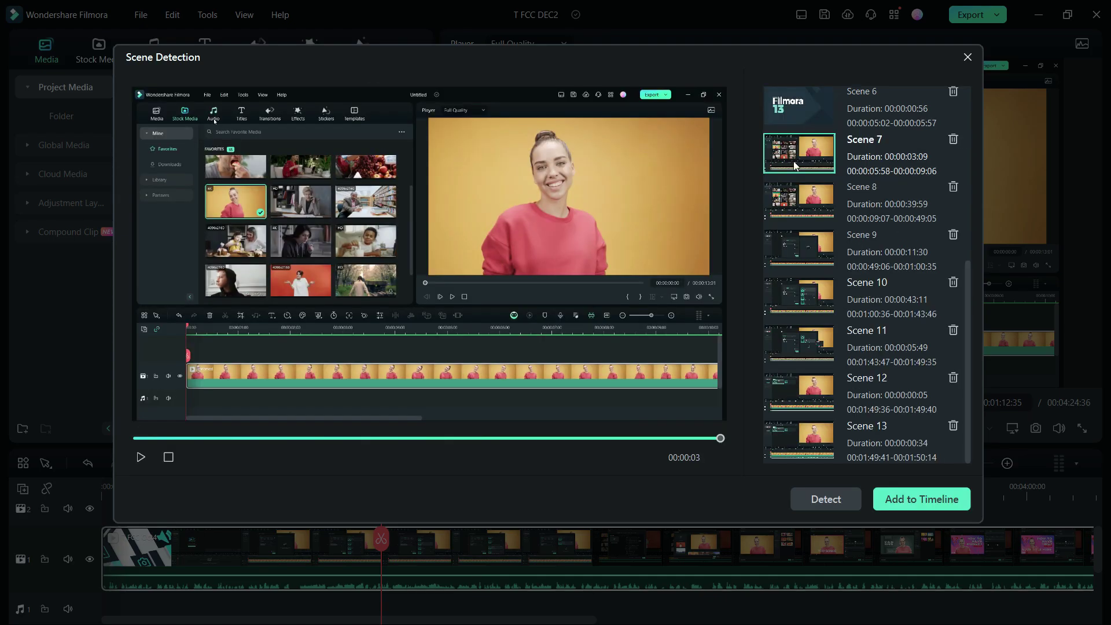
pyautogui.click(806, 441)
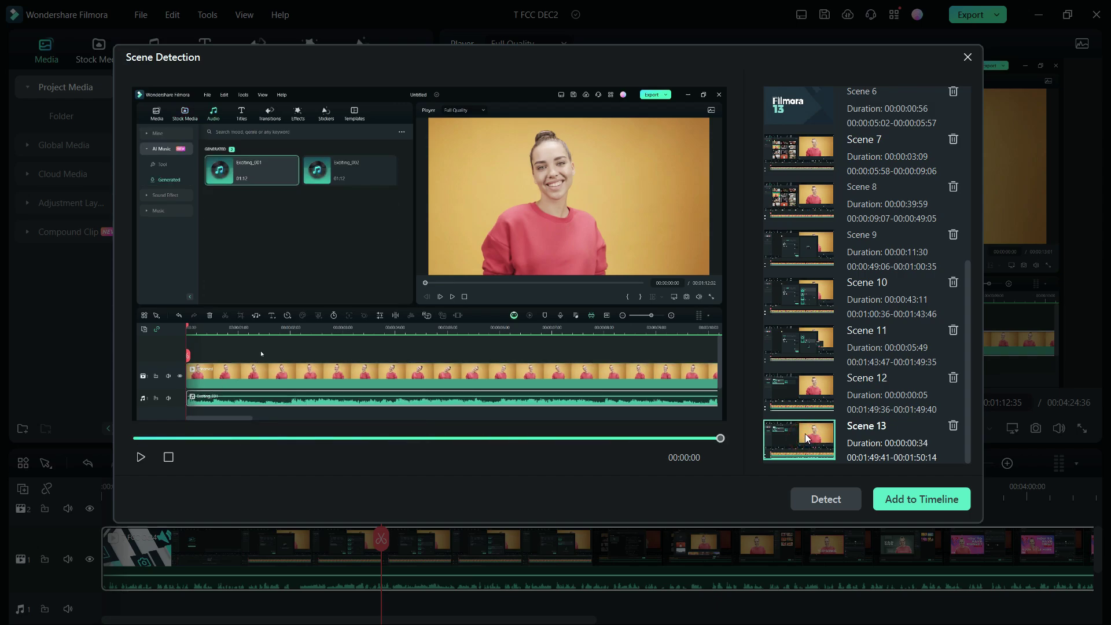
# - Add the 13 detected scenes to the timeline and select the empty gap on track 1
pyautogui.scroll(5, 817, 370)
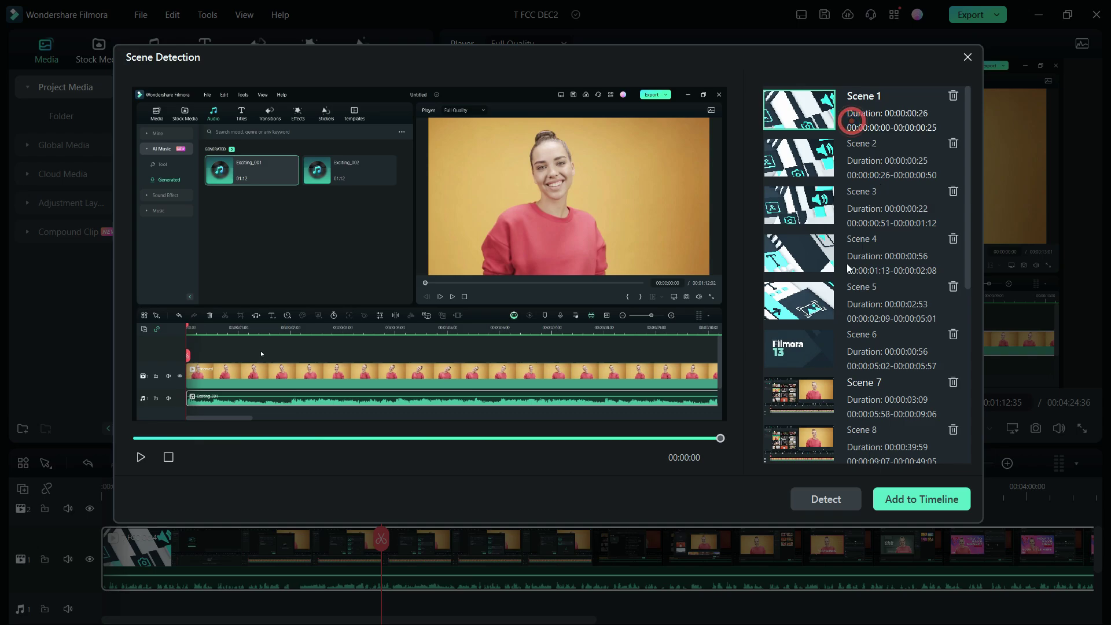
pyautogui.click(905, 502)
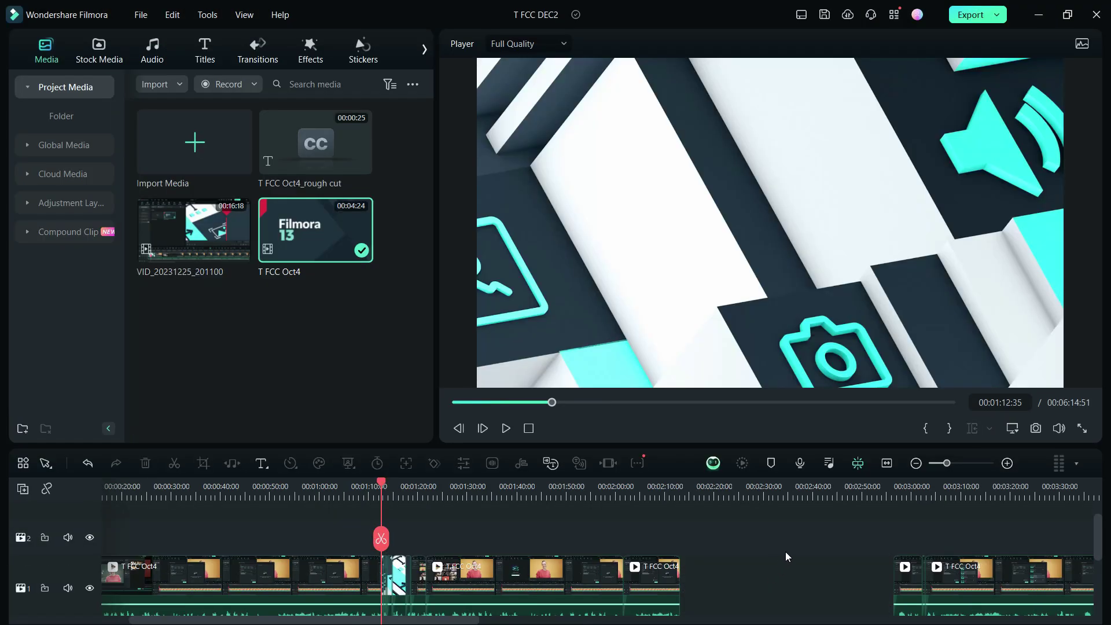
pyautogui.click(850, 561)
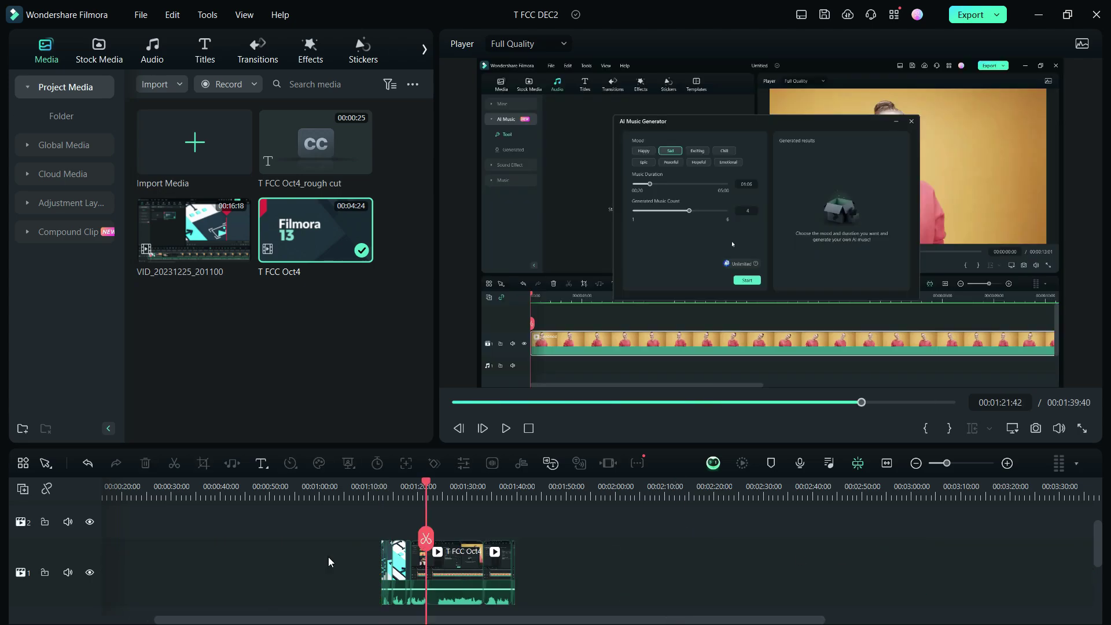